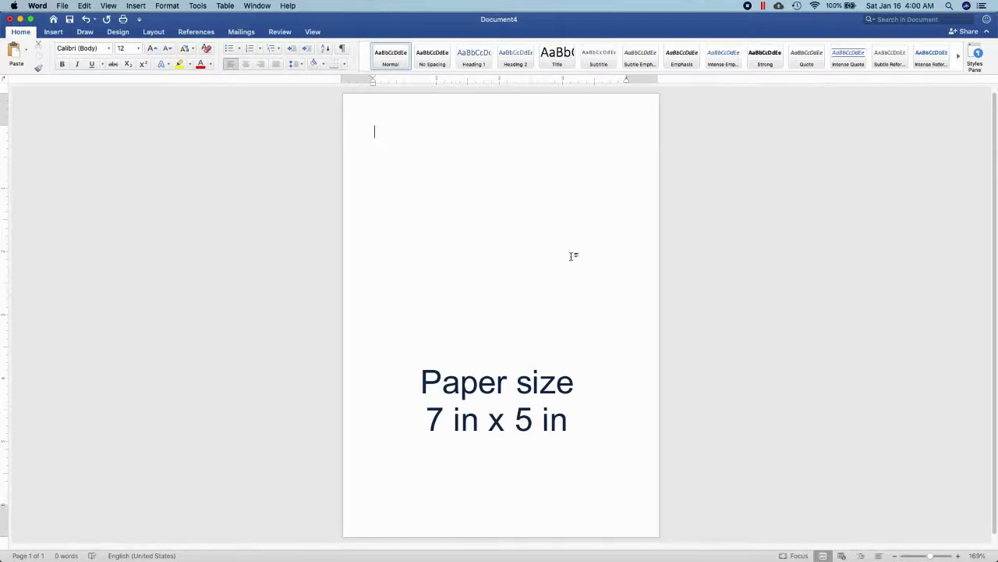
# Step: Insert the MIDNIGHT BLUE WITH STARS BACKGROUND picture from file
pyautogui.click(54, 32)
pyautogui.click(133, 57)
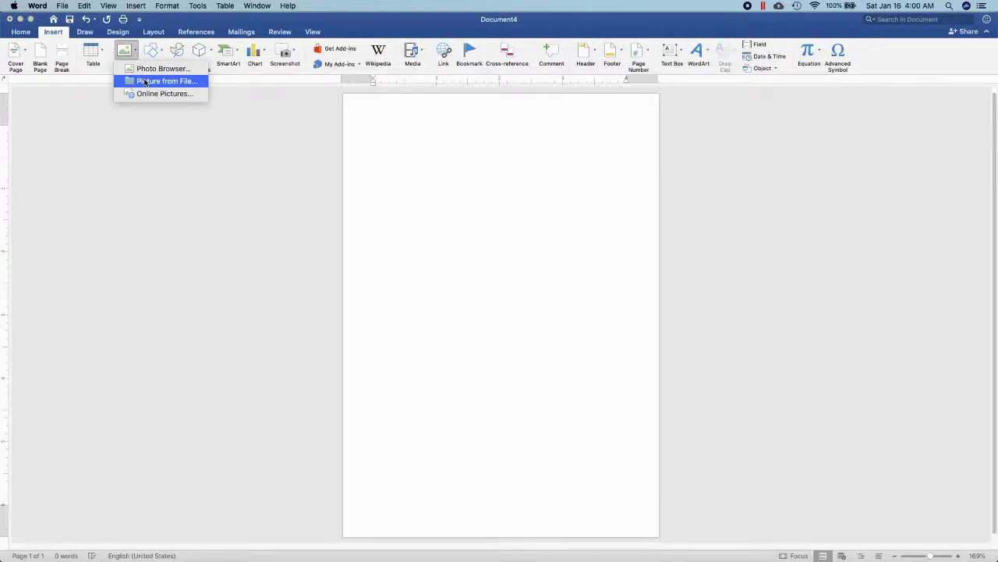
pyautogui.click(145, 82)
pyautogui.click(433, 133)
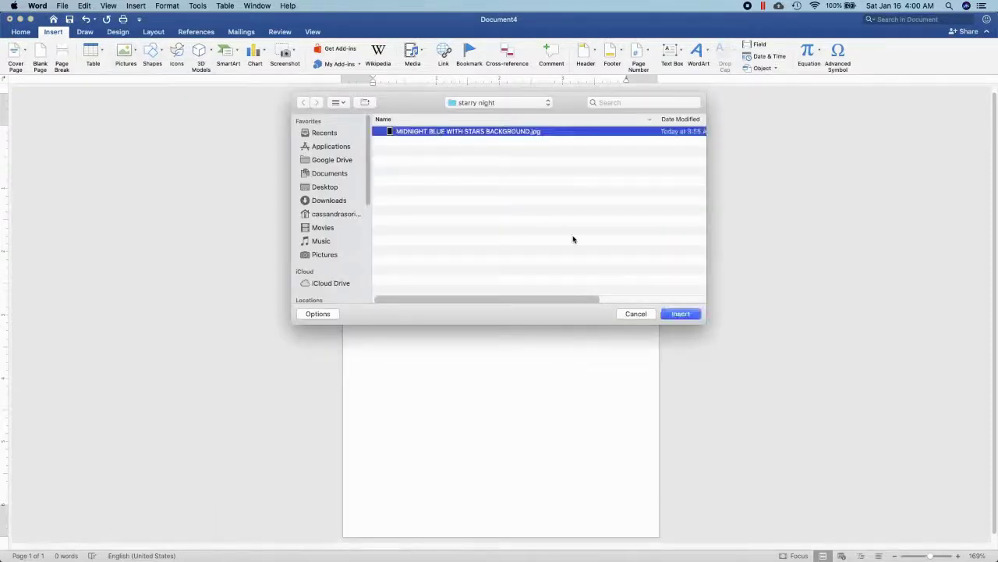
pyautogui.click(681, 314)
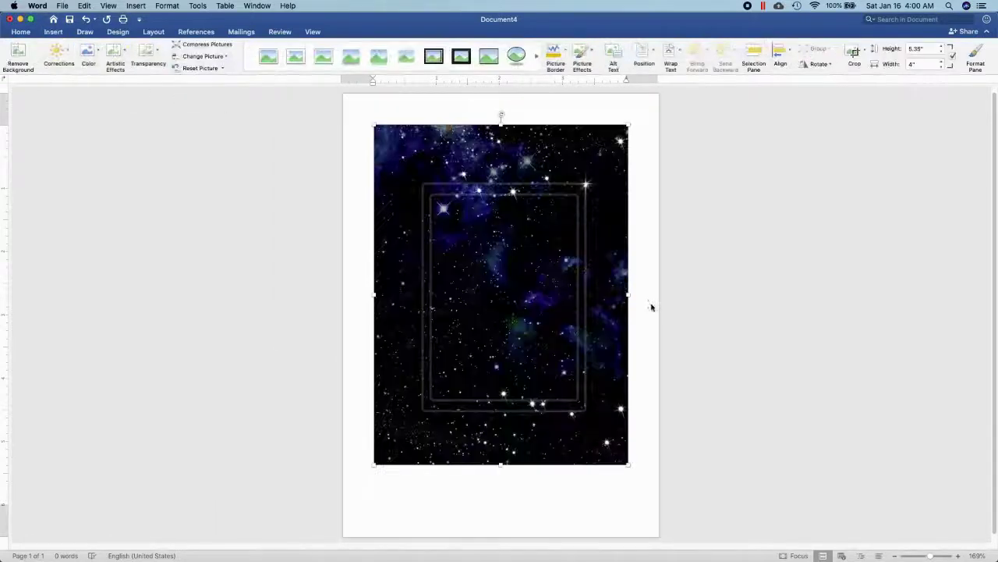
# Step: Set the starry picture behind text and stretch it to cover the whole page
pyautogui.click(147, 32)
pyautogui.click(404, 49)
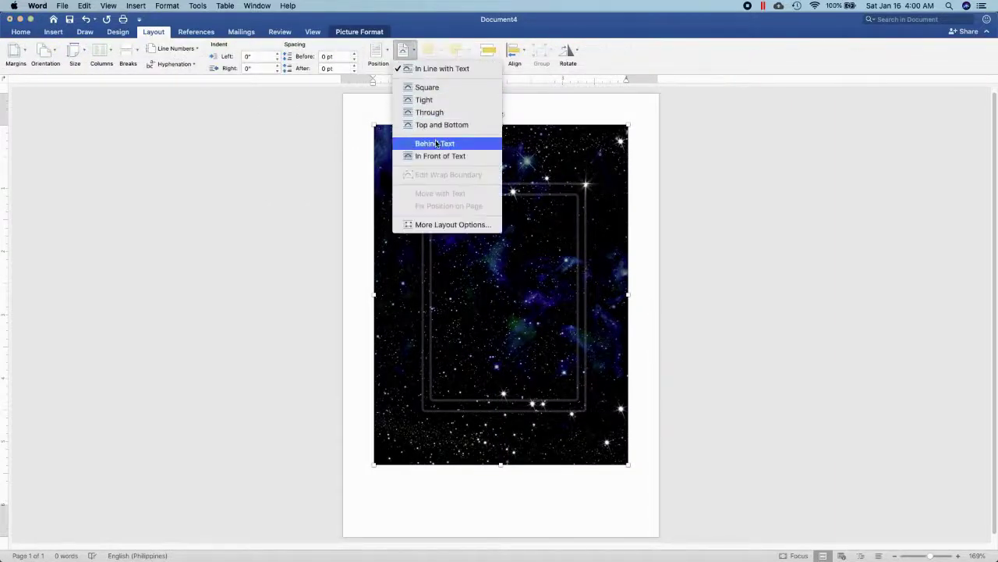
pyautogui.click(441, 138)
pyautogui.moveTo(447, 187); pyautogui.dragTo(415, 153)
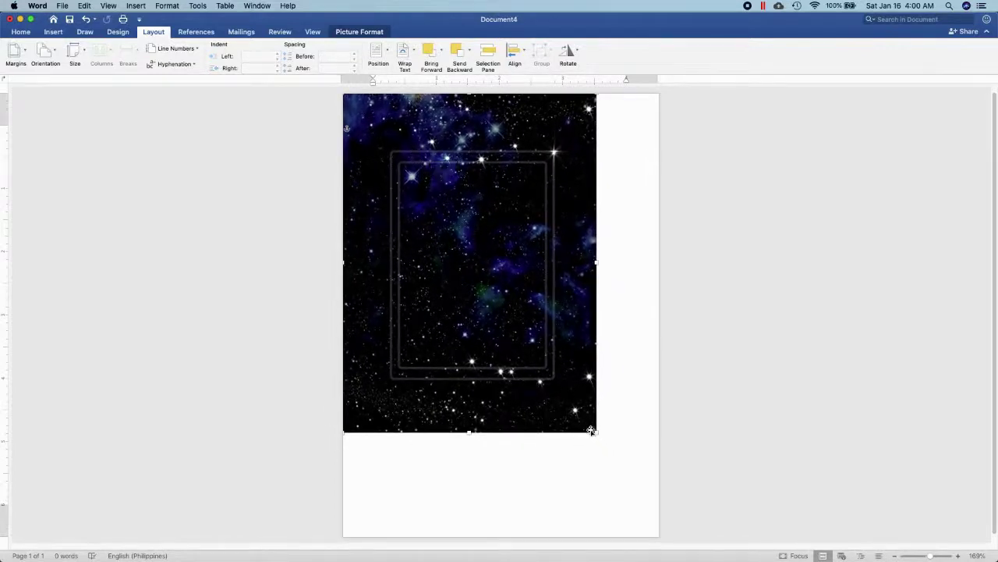
pyautogui.moveTo(594, 430); pyautogui.dragTo(510, 372)
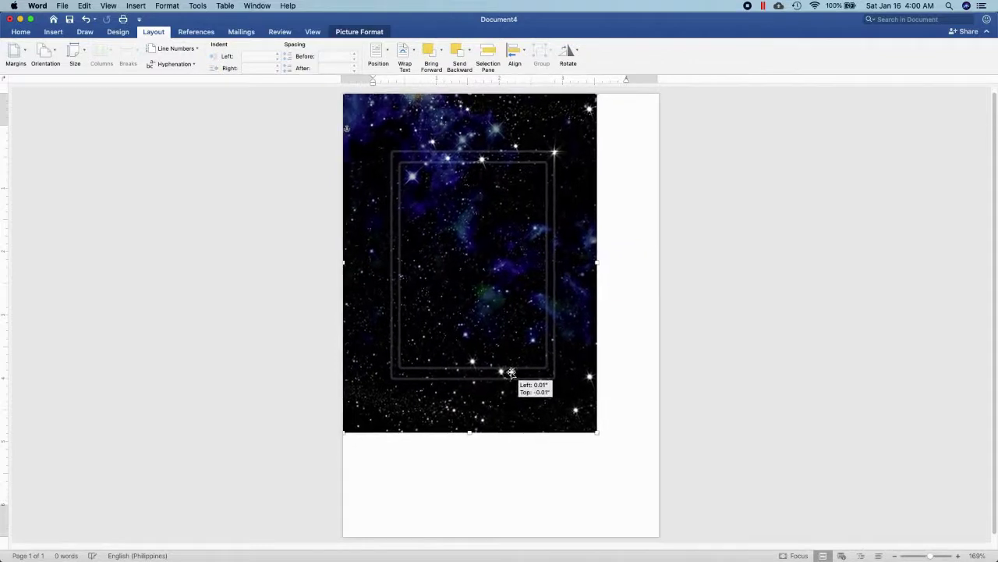
pyautogui.moveTo(597, 433); pyautogui.dragTo(659, 516)
pyautogui.moveTo(503, 519); pyautogui.dragTo(502, 538)
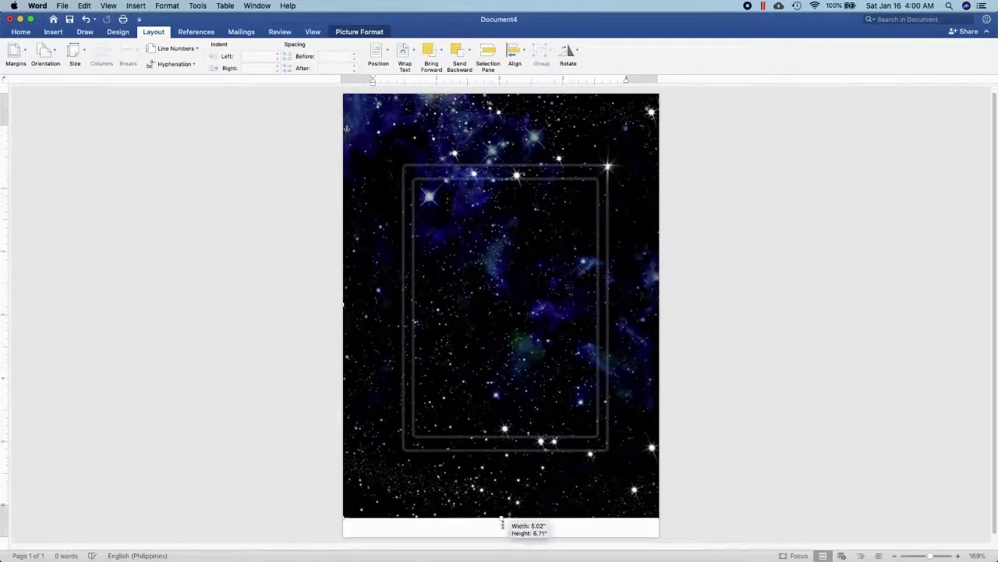
pyautogui.click(748, 363)
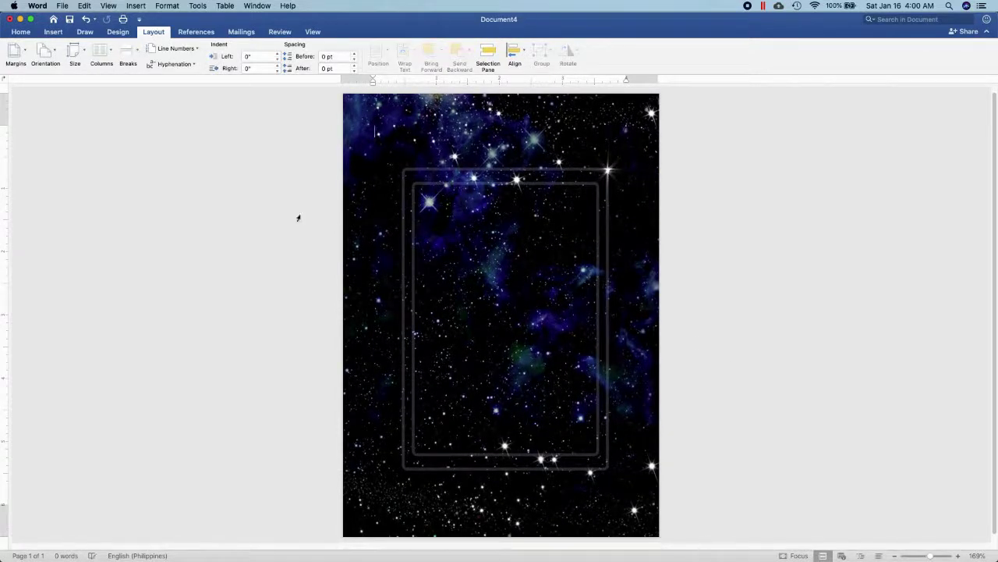
# Step: Draw a wide rectangle near the page top and add the name as its text
pyautogui.click(55, 33)
pyautogui.click(152, 53)
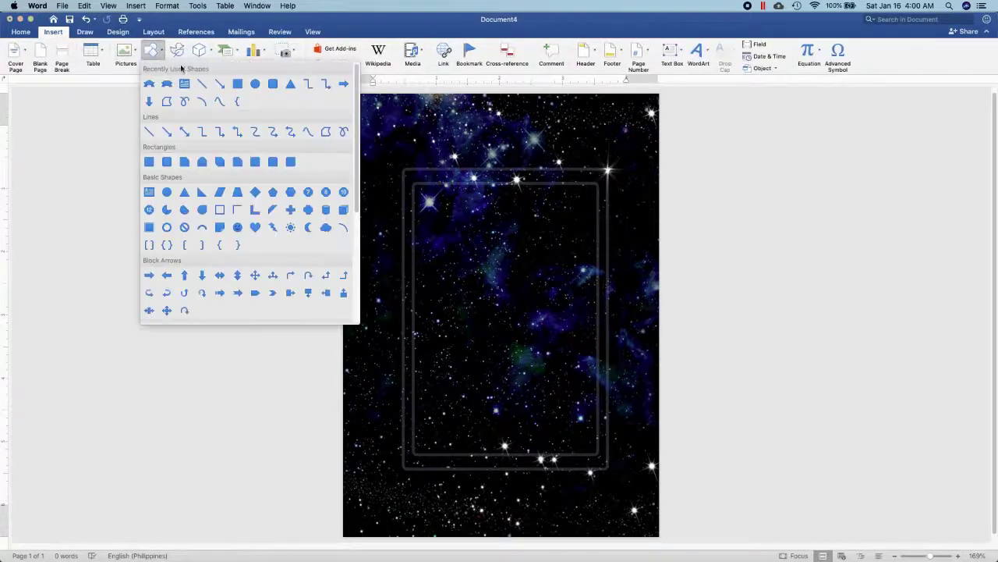
pyautogui.click(235, 88)
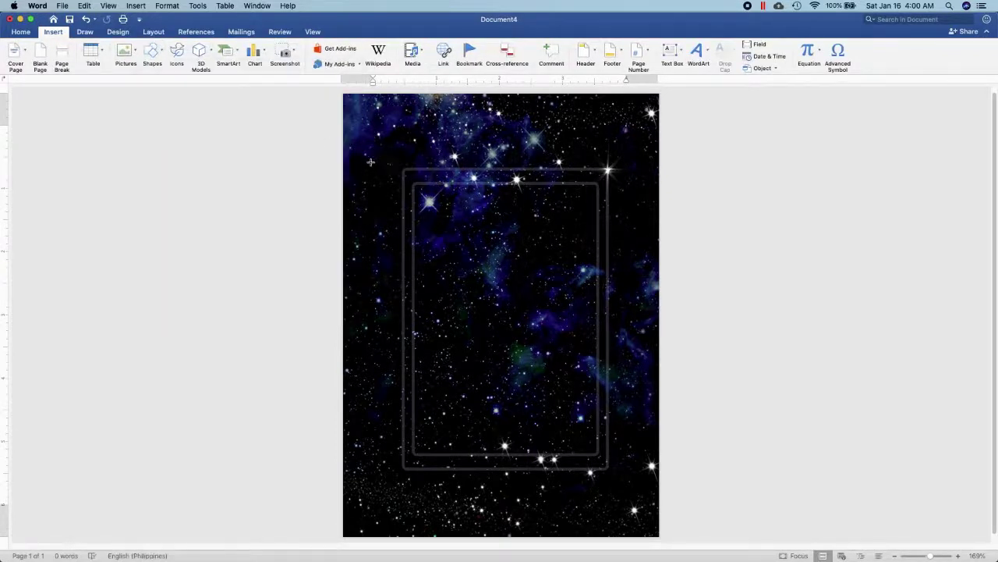
pyautogui.moveTo(369, 161); pyautogui.dragTo(641, 269)
pyautogui.rightClick(498, 216)
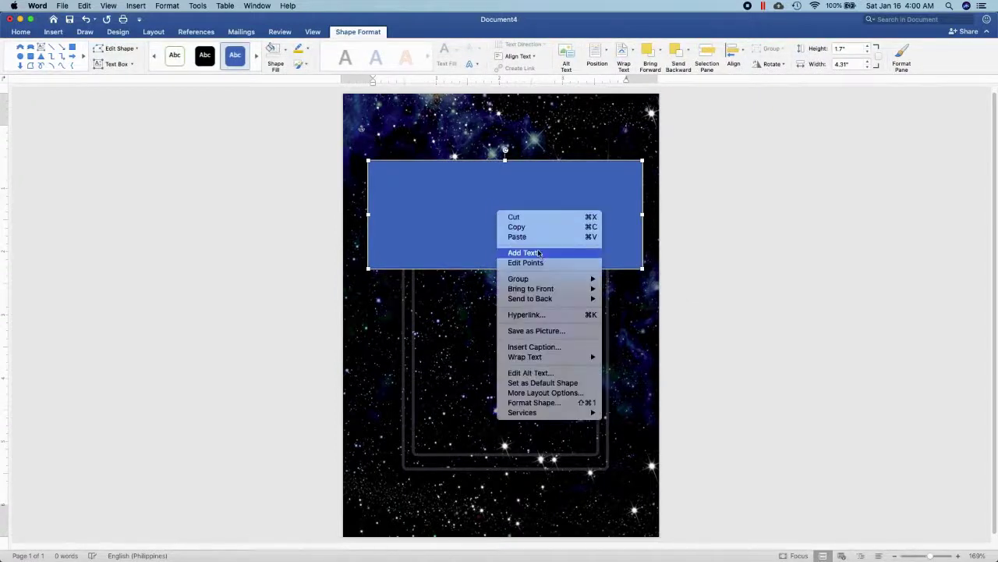
pyautogui.click(523, 252)
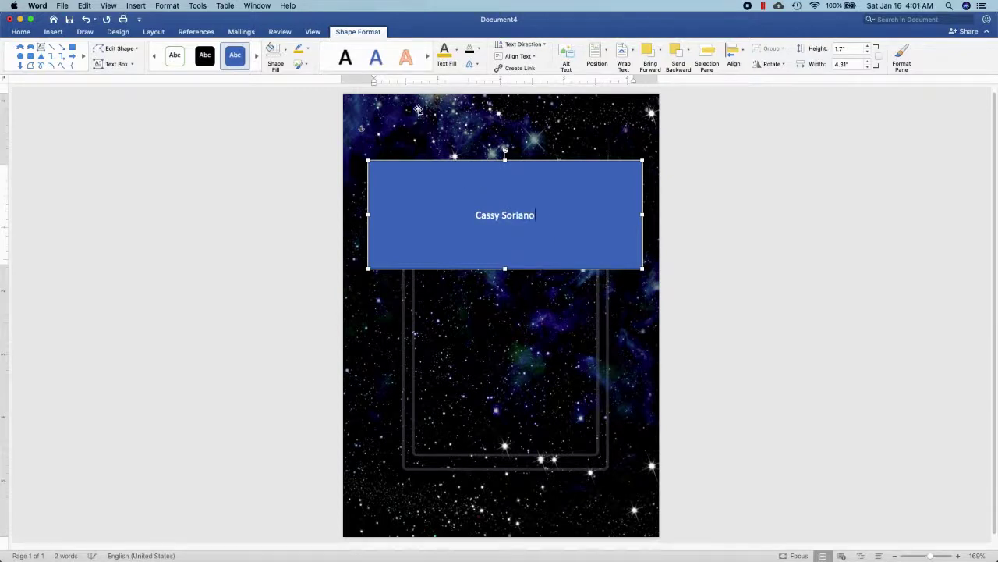
# Step: Give the rectangle no fill and no outline, and set the name in Crimson Foam
pyautogui.click(286, 51)
pyautogui.click(292, 73)
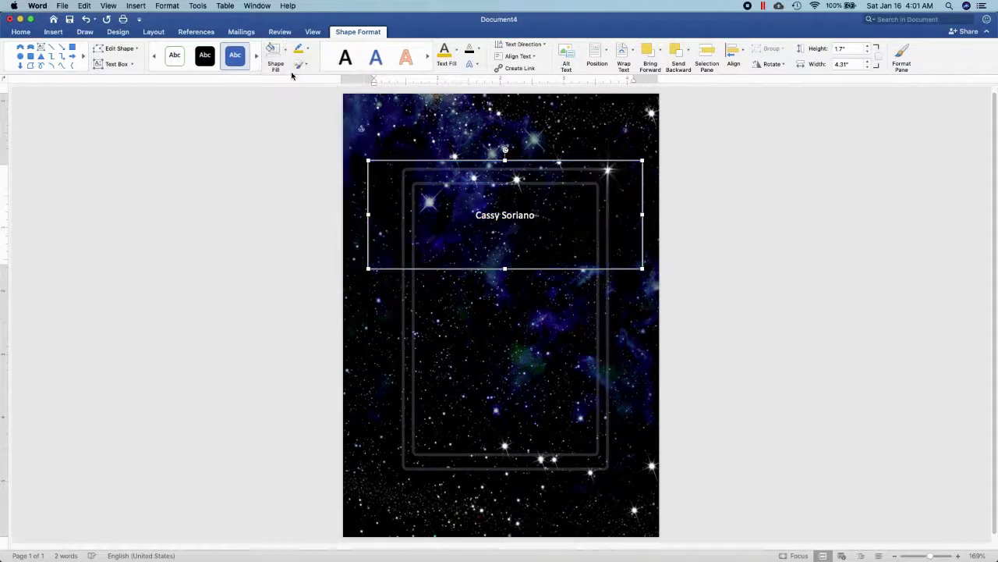
pyautogui.click(308, 51)
pyautogui.click(312, 71)
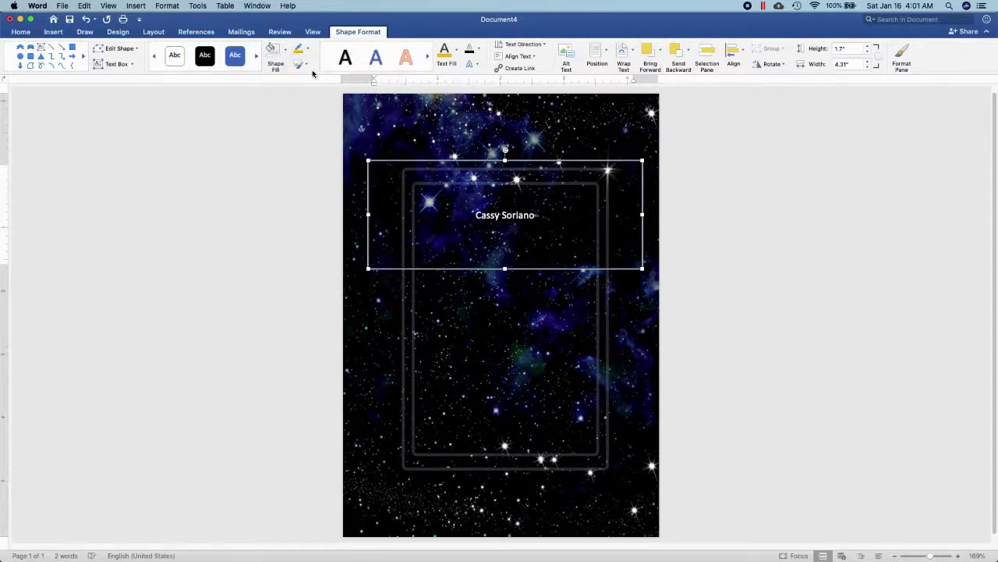
pyautogui.click(456, 59)
pyautogui.press('Escape')
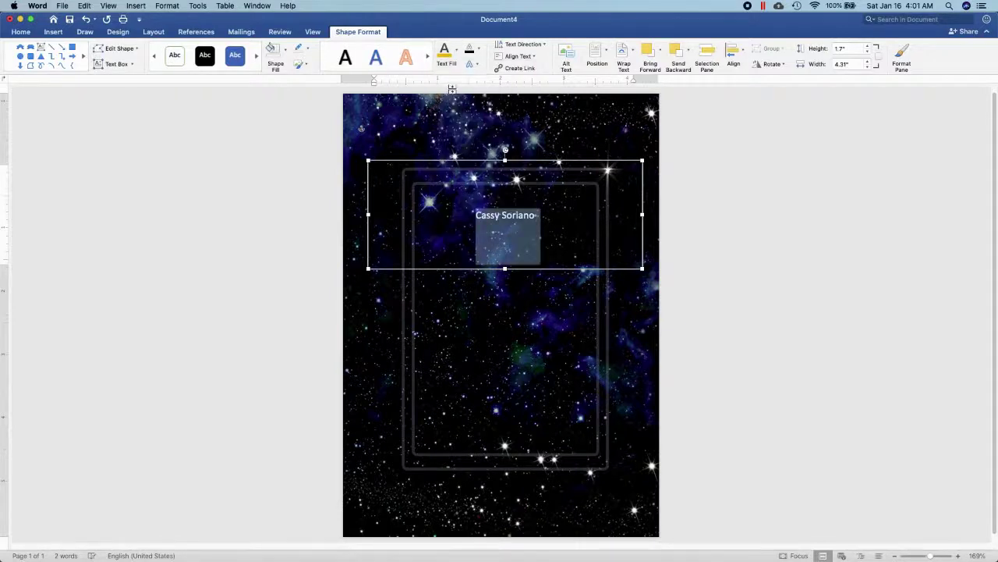
pyautogui.click(21, 32)
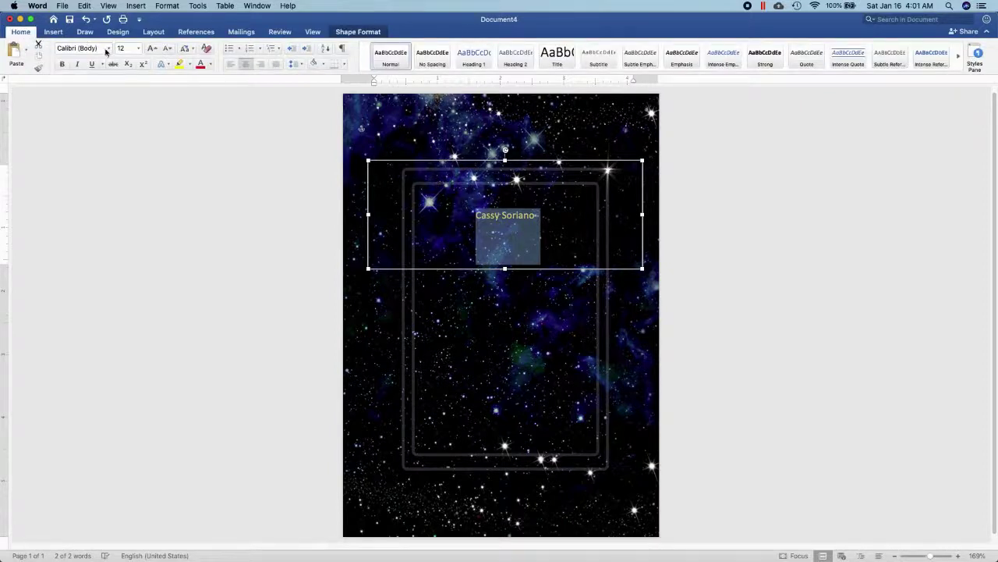
pyautogui.click(110, 49)
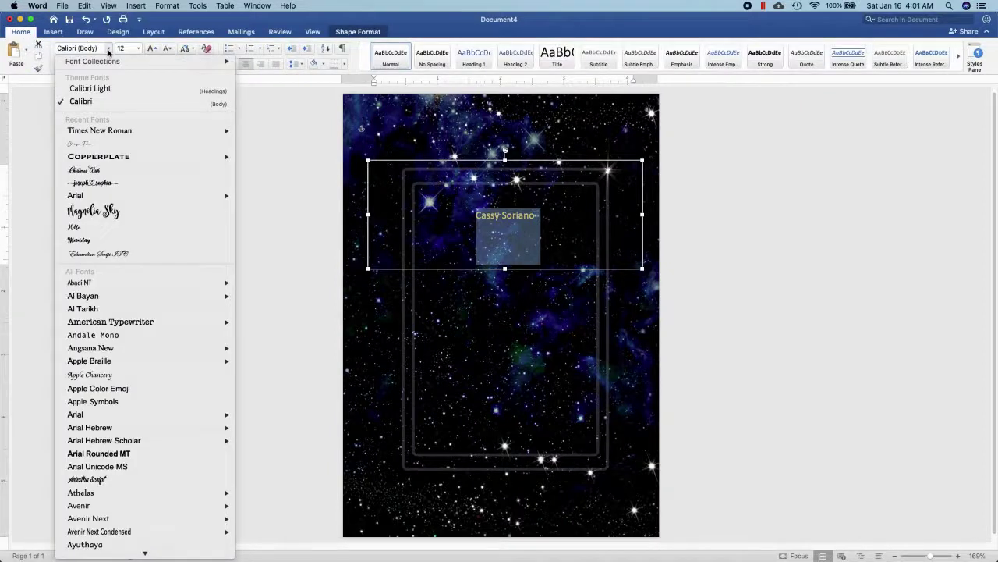
pyautogui.click(103, 146)
pyautogui.write('82')
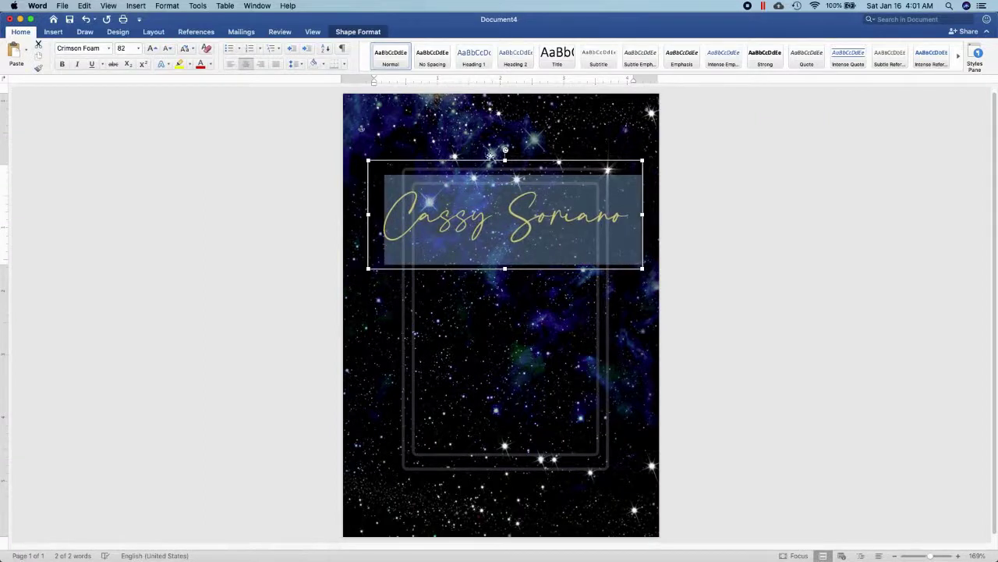
# Step: Tilt the name box slightly, move it to the page top, widen it, and grow the name to 105
pyautogui.click(504, 149)
pyautogui.moveTo(504, 149); pyautogui.dragTo(500, 150)
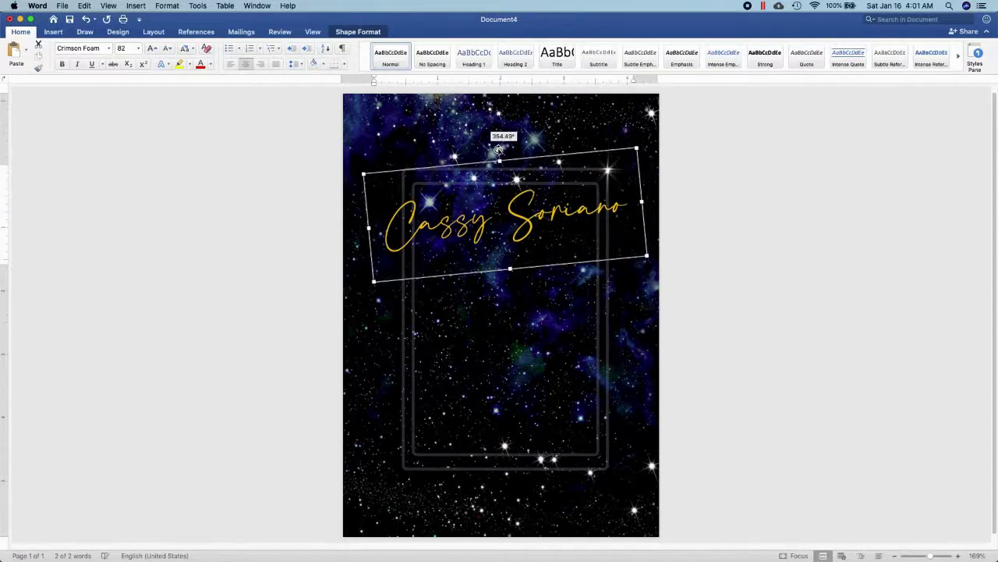
pyautogui.moveTo(497, 214); pyautogui.dragTo(469, 170)
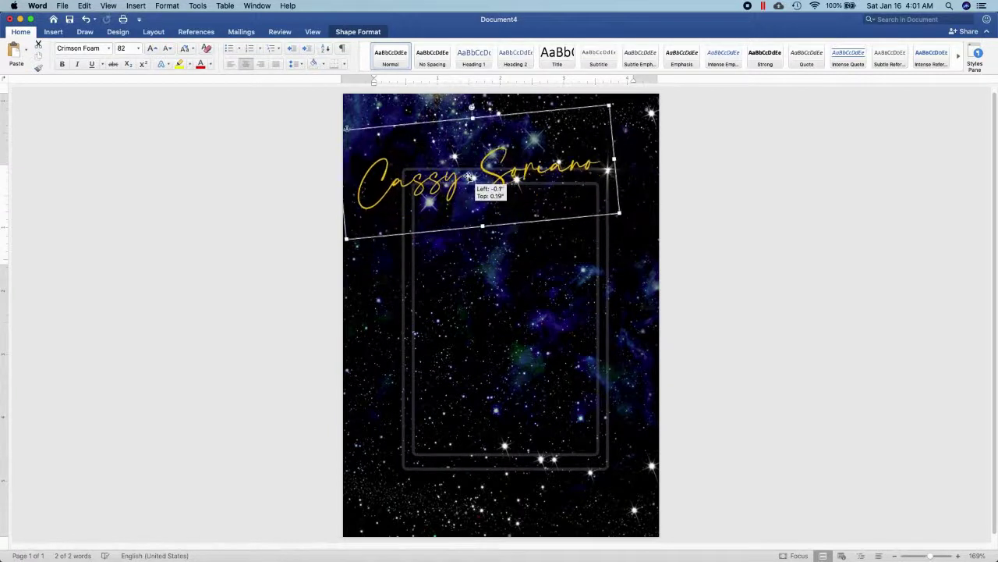
pyautogui.moveTo(619, 212); pyautogui.dragTo(662, 241)
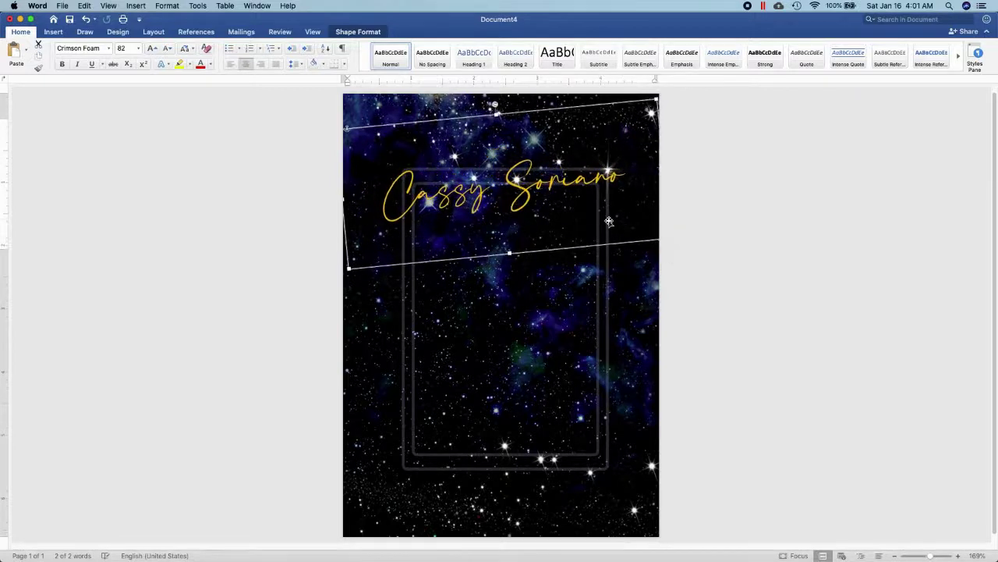
pyautogui.press('super+bracketright')
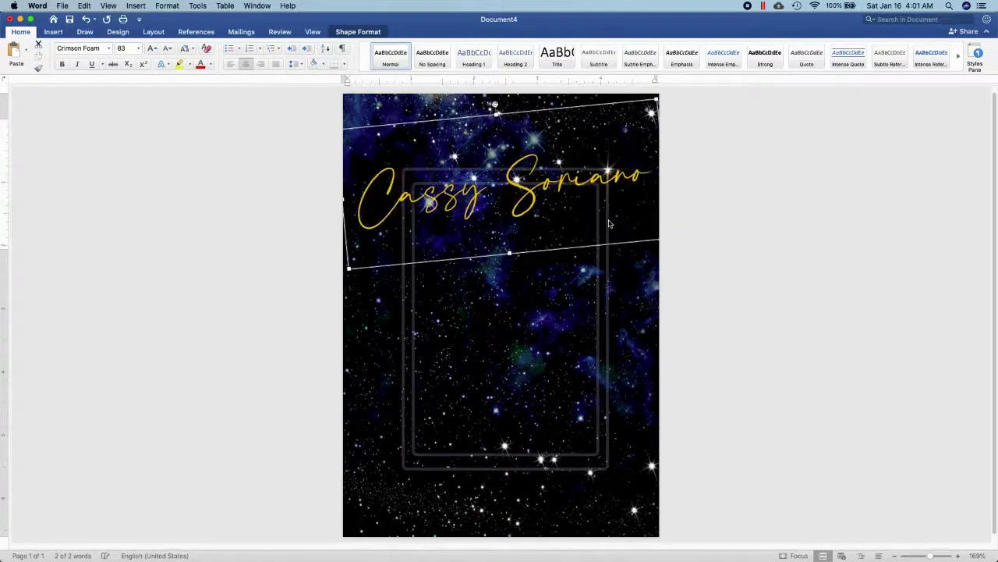
pyautogui.press('super+bracketright')
pyautogui.press('super+bracketright')
pyautogui.press('super+bracketright')
pyautogui.press('super+bracketright')
pyautogui.press('super+bracketright')
pyautogui.press('super+bracketright')
pyautogui.press('super+bracketright')
pyautogui.press('super+bracketright')
pyautogui.press('super+bracketright')
pyautogui.press('super+bracketright')
pyautogui.press('super+bracketright')
pyautogui.press('super+bracketright')
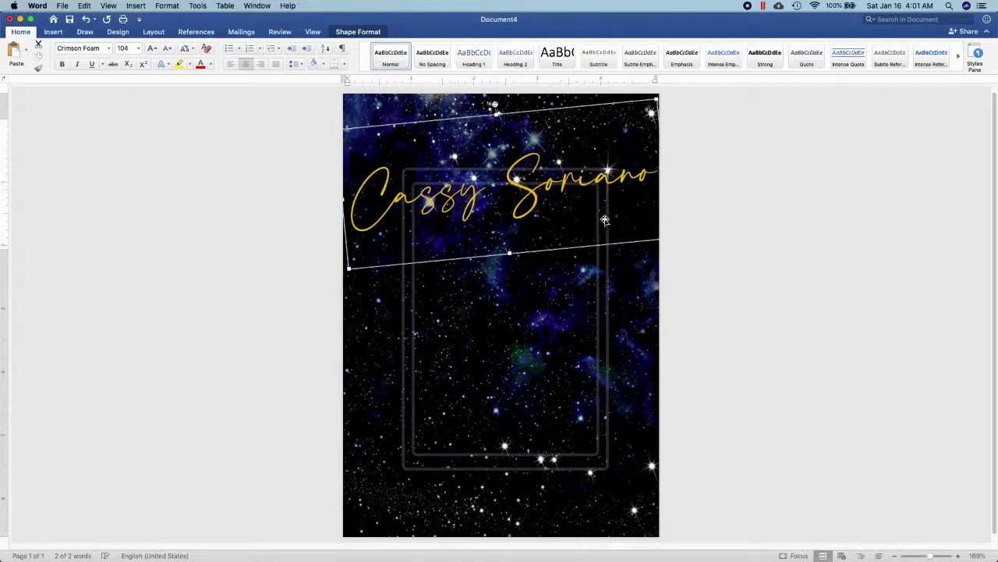
pyautogui.moveTo(512, 193); pyautogui.dragTo(511, 160)
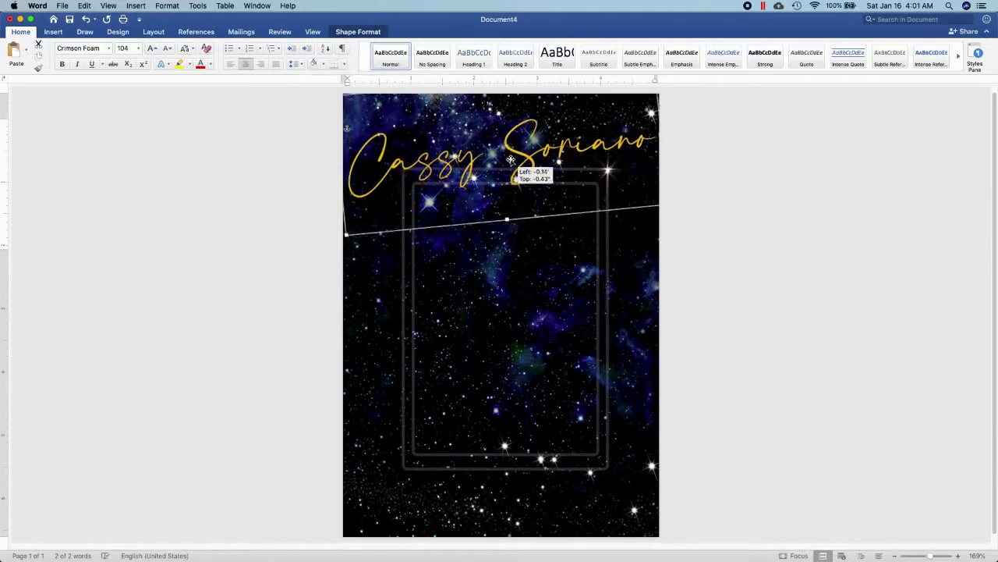
pyautogui.press('super+bracketright')
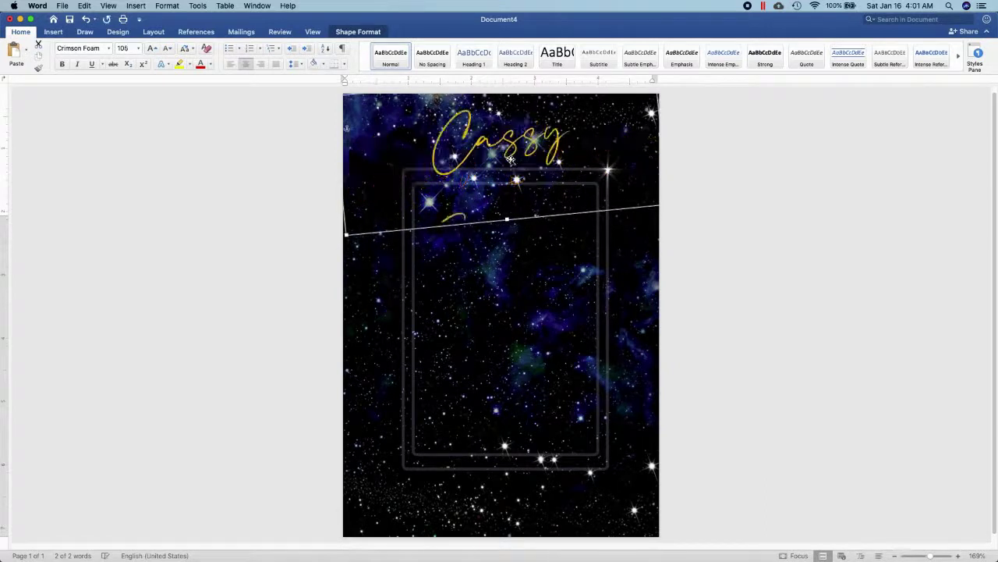
pyautogui.moveTo(344, 234); pyautogui.dragTo(341, 238)
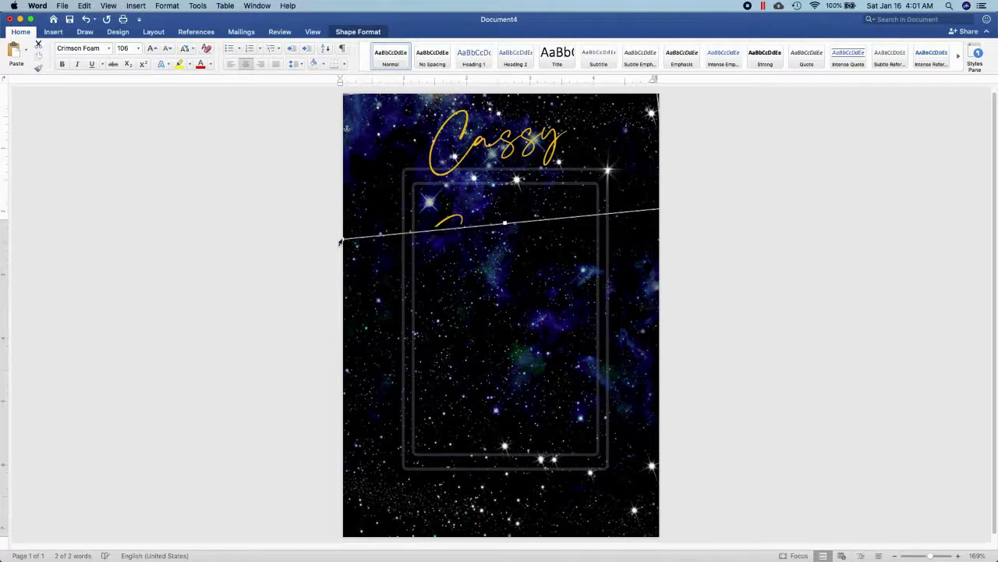
pyautogui.press('super+bracketleft')
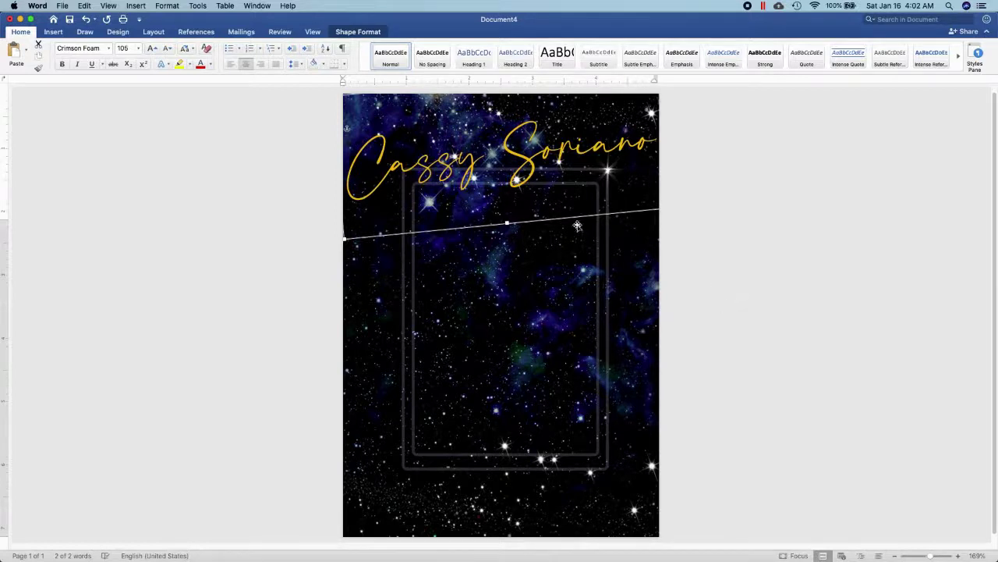
# Step: Duplicate the name box lower on the page and change its text to 'eighteen'
pyautogui.click(797, 301)
pyautogui.click(505, 169)
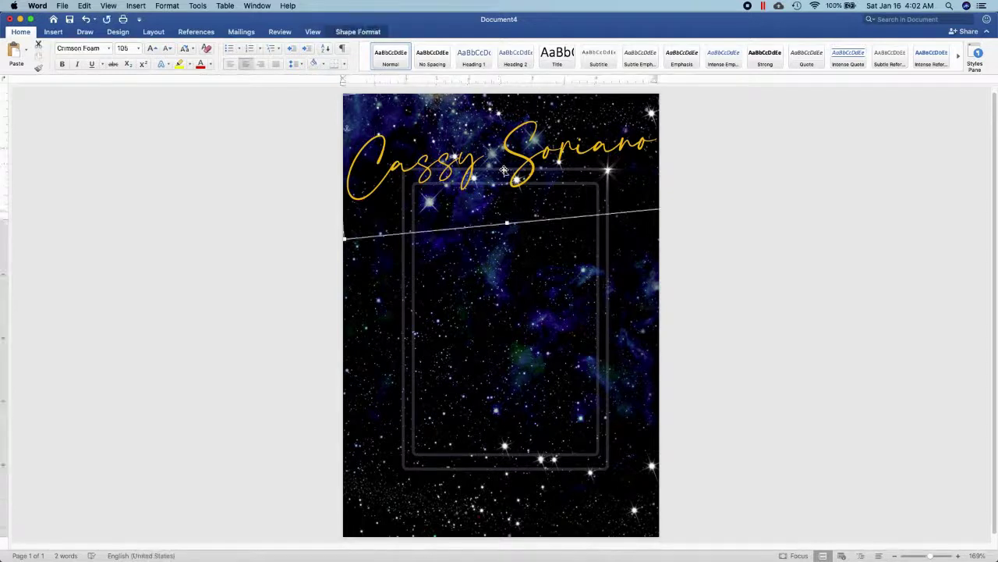
pyautogui.moveTo(505, 169); pyautogui.dragTo(495, 269)
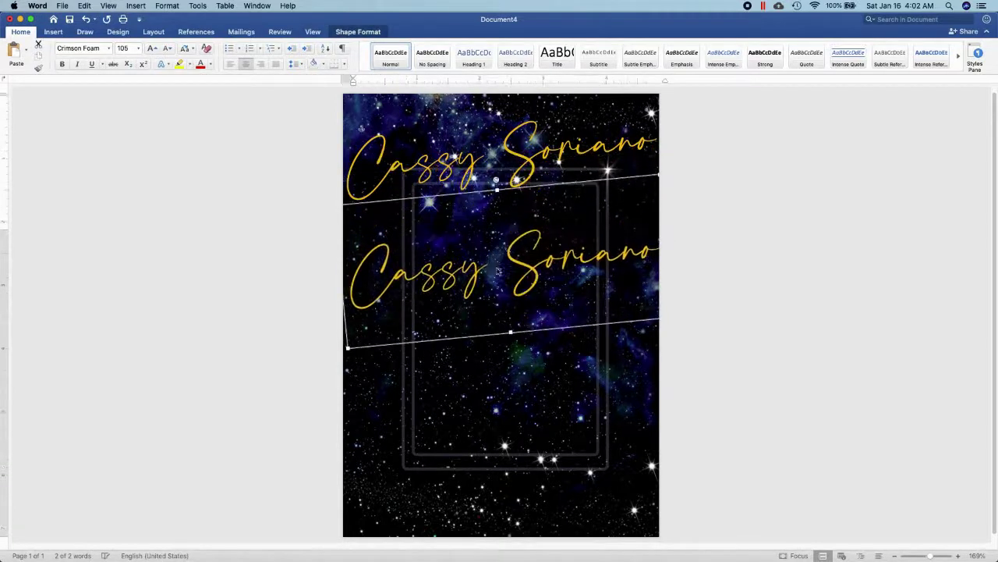
pyautogui.tripleClick(495, 269)
pyautogui.write('ei')
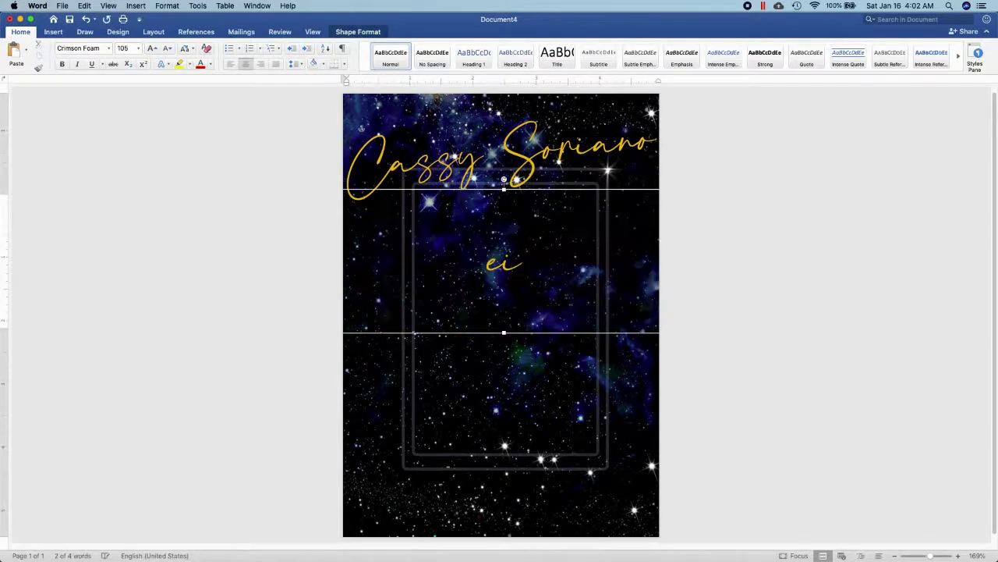
pyautogui.write('ghteen')
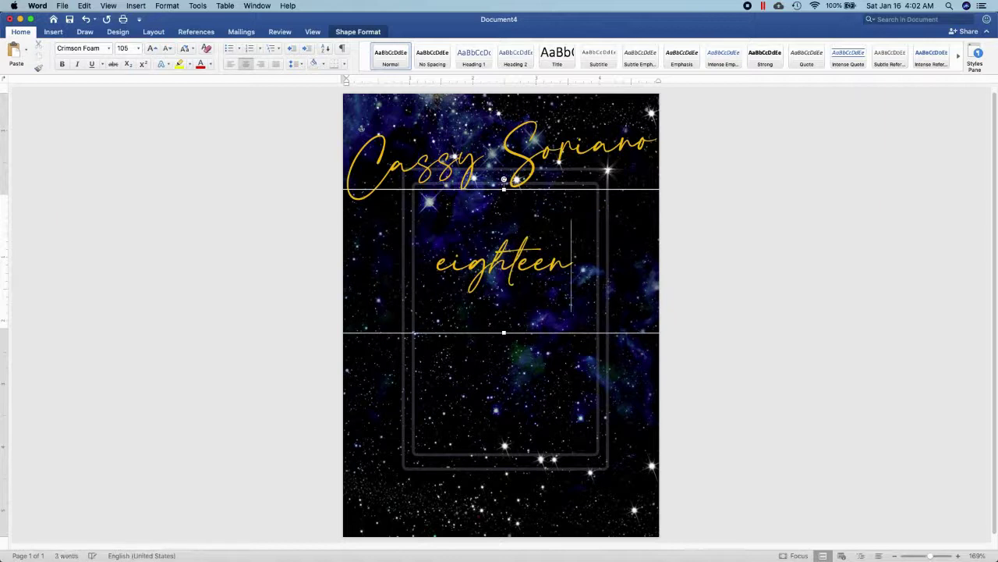
pyautogui.moveTo(646, 272)
pyautogui.mouseDown()
pyautogui.moveTo(579, 255)
pyautogui.moveTo(586, 247)
pyautogui.mouseUp()
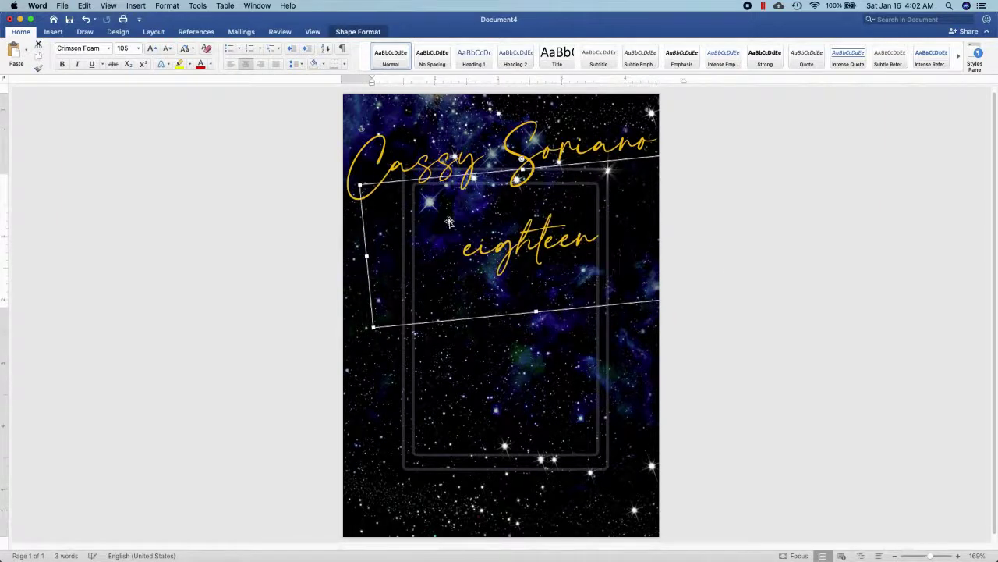
# Step: Copy the eighteen box and change its text to 'SHINES AT' in Times New Roman
pyautogui.moveTo(521, 187)
pyautogui.mouseDown()
pyautogui.moveTo(507, 275)
pyautogui.moveTo(515, 248)
pyautogui.mouseUp()
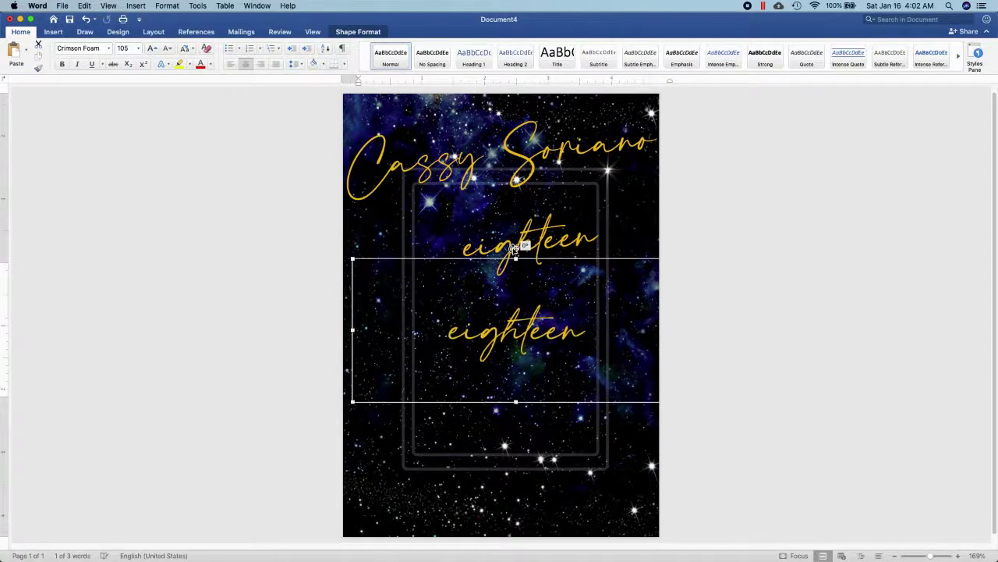
pyautogui.moveTo(351, 258)
pyautogui.mouseDown()
pyautogui.moveTo(519, 356)
pyautogui.moveTo(468, 348)
pyautogui.mouseUp()
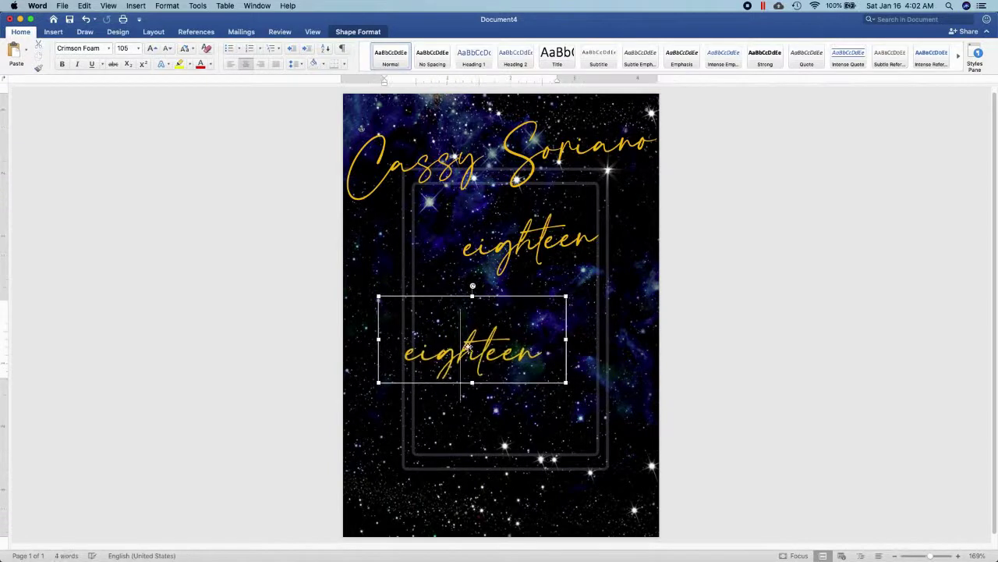
pyautogui.doubleClick(468, 346)
pyautogui.write('SHIN')
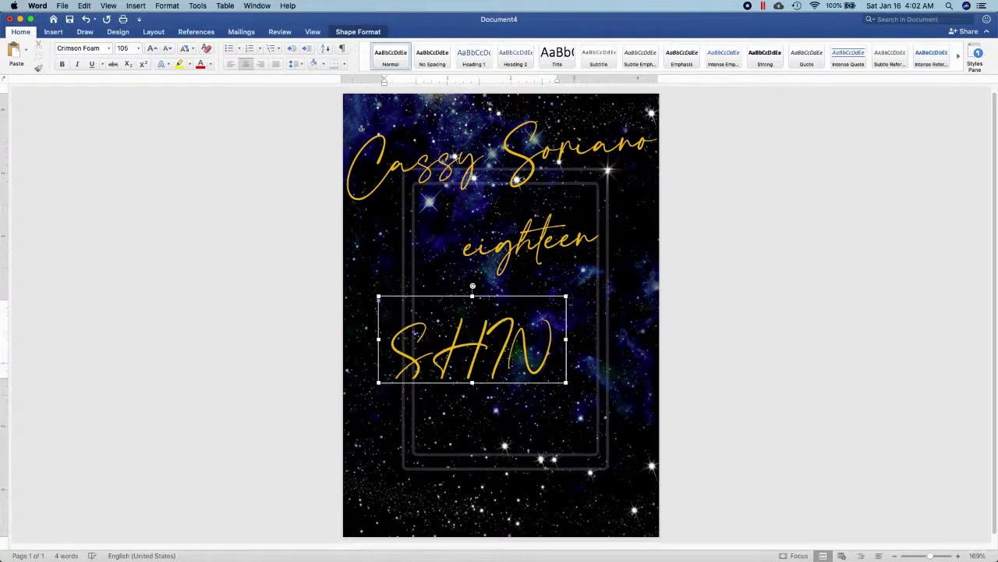
pyautogui.press('super+a')
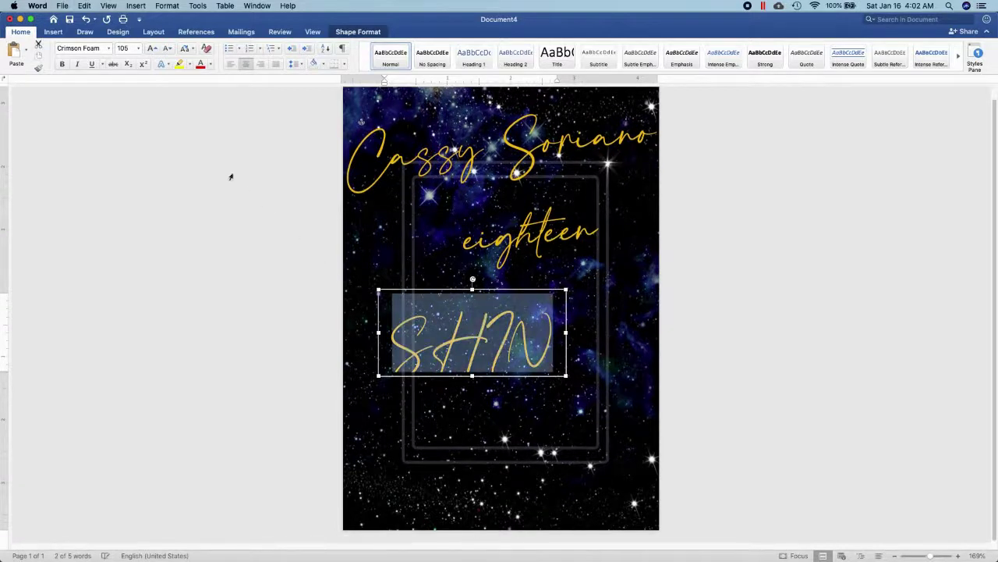
pyautogui.click(108, 50)
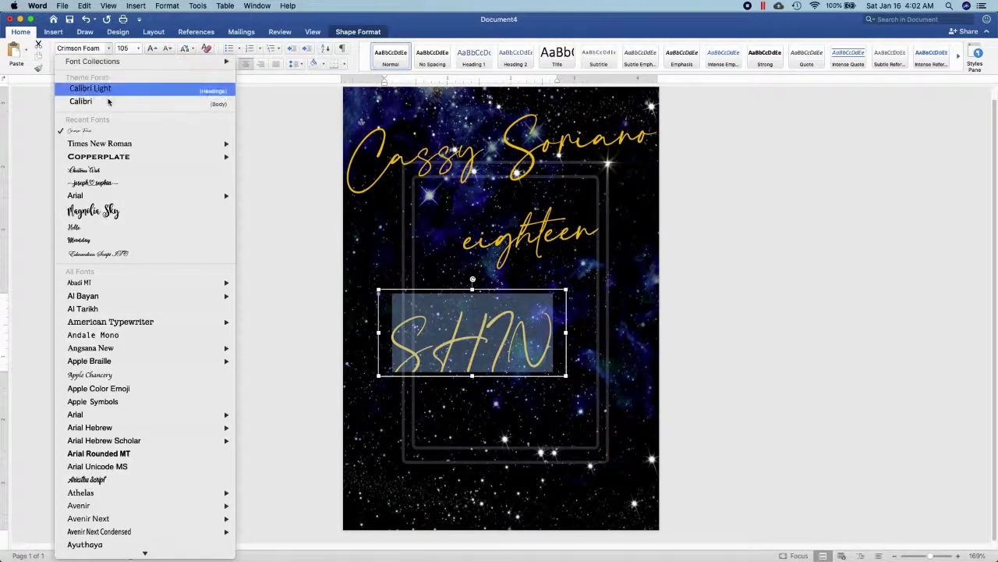
pyautogui.click(111, 144)
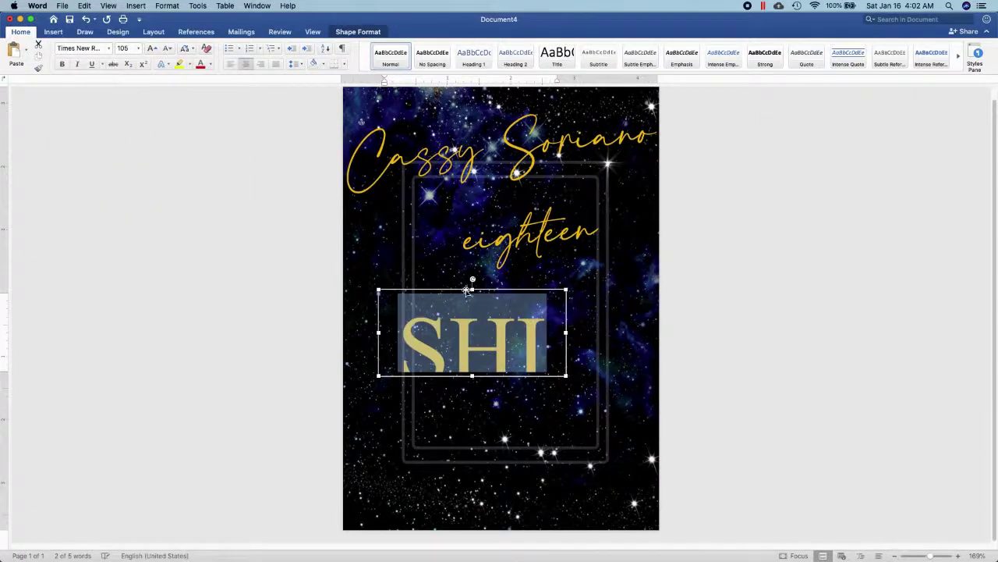
# Step: Shrink SHINES AT to about size 9 and place it just above eighteen
pyautogui.press('super+bracketleft')
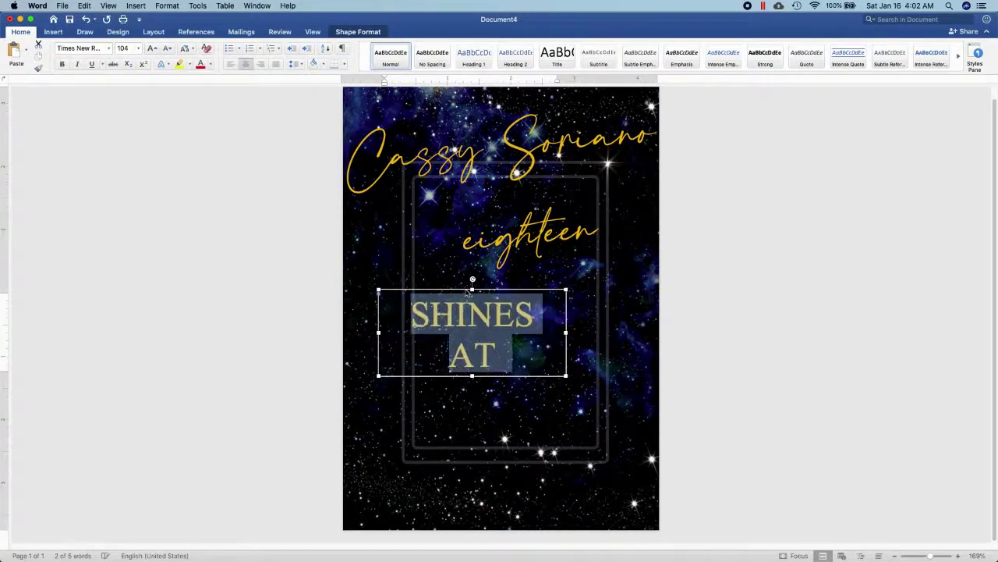
pyautogui.press('super+shift+comma')
pyautogui.press('super+shift+comma')
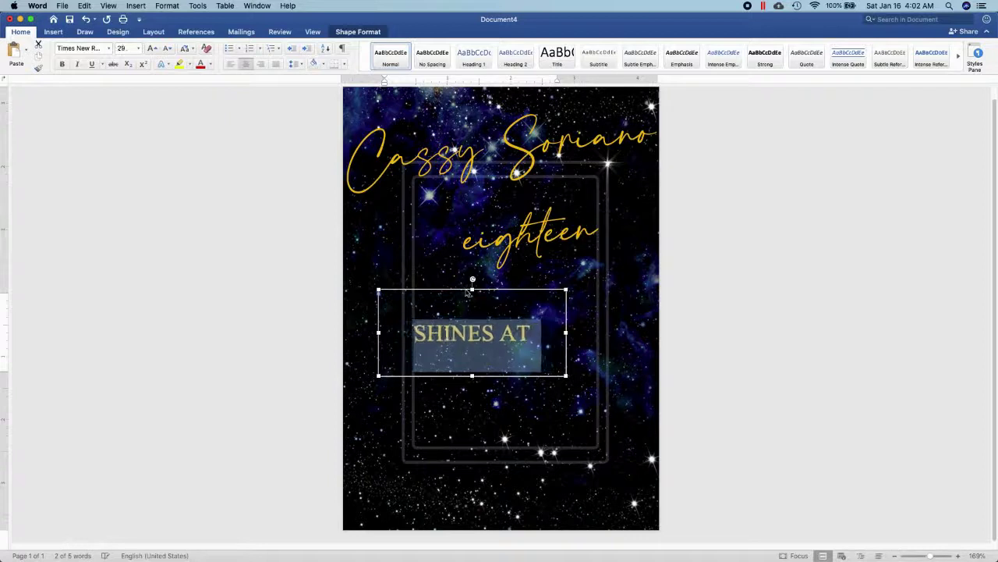
pyautogui.moveTo(566, 290); pyautogui.dragTo(539, 307)
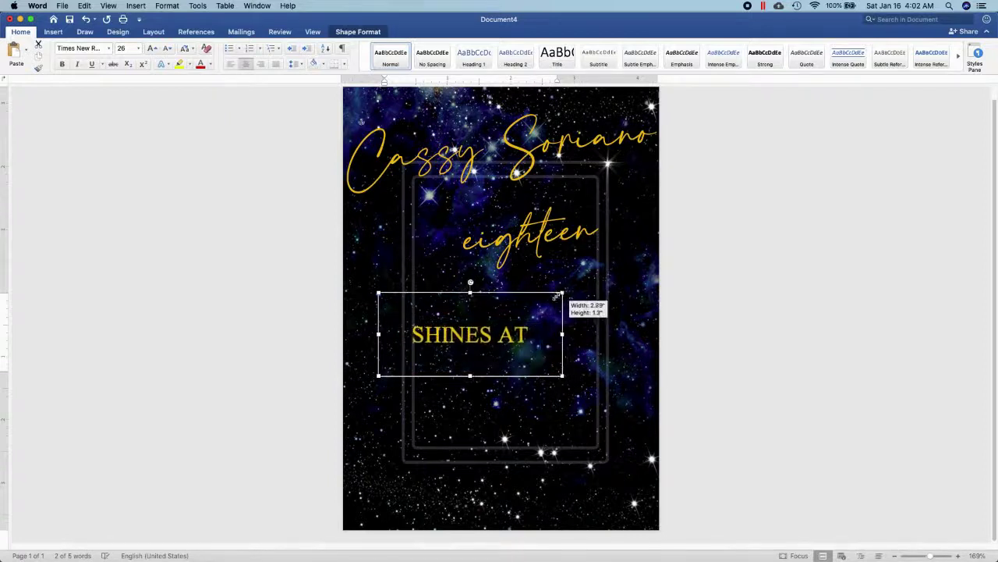
pyautogui.press('super+bracketleft')
pyautogui.press('super+bracketleft')
pyautogui.press('super+bracketleft')
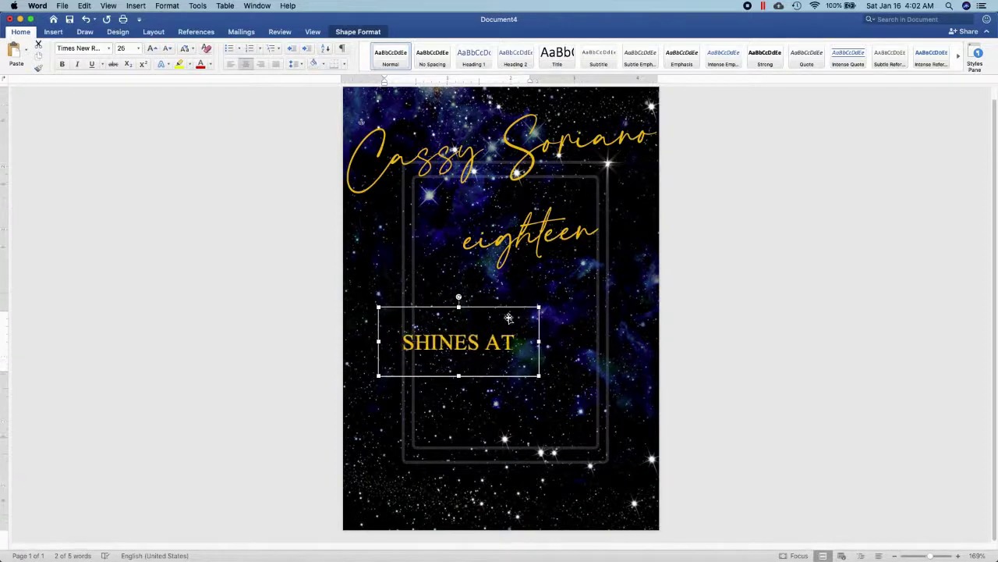
pyautogui.press('super+bracketleft')
pyautogui.press('super+bracketleft')
pyautogui.press('super+bracketleft')
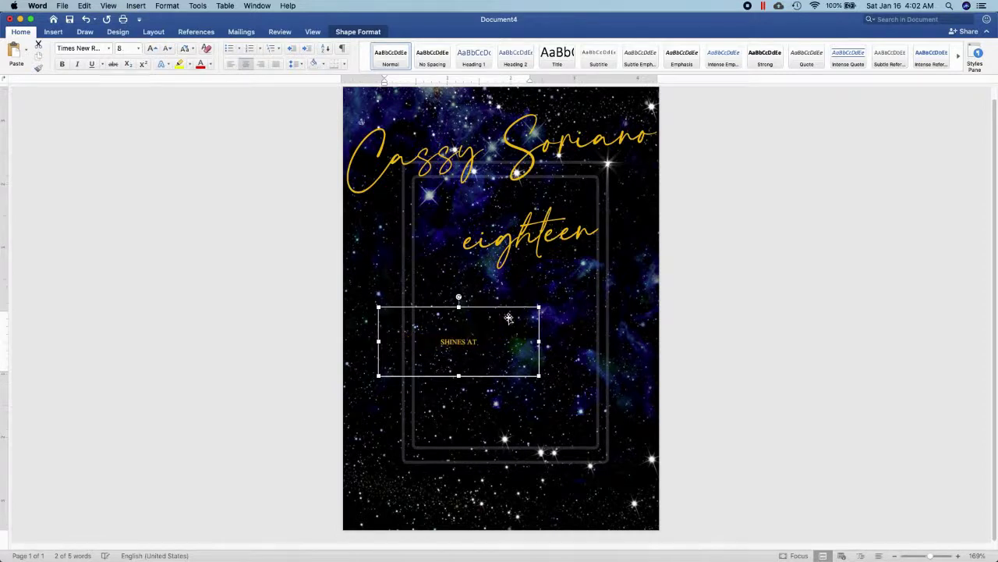
pyautogui.press('super+bracketright')
pyautogui.moveTo(500, 310); pyautogui.dragTo(500, 163)
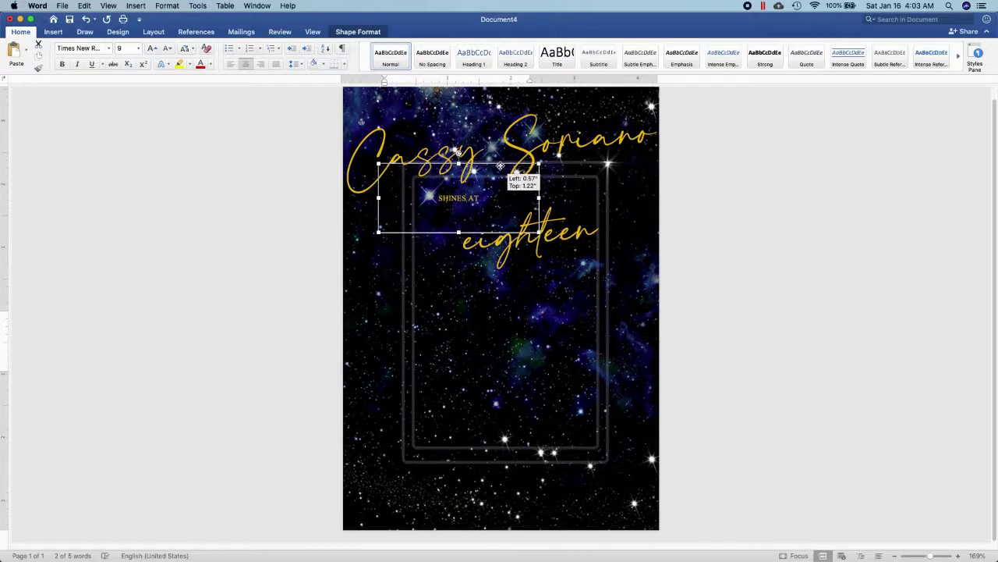
# Step: Raise eighteen to sit beneath SHINES AT and enlarge it to size 126
pyautogui.moveTo(548, 247); pyautogui.dragTo(543, 227)
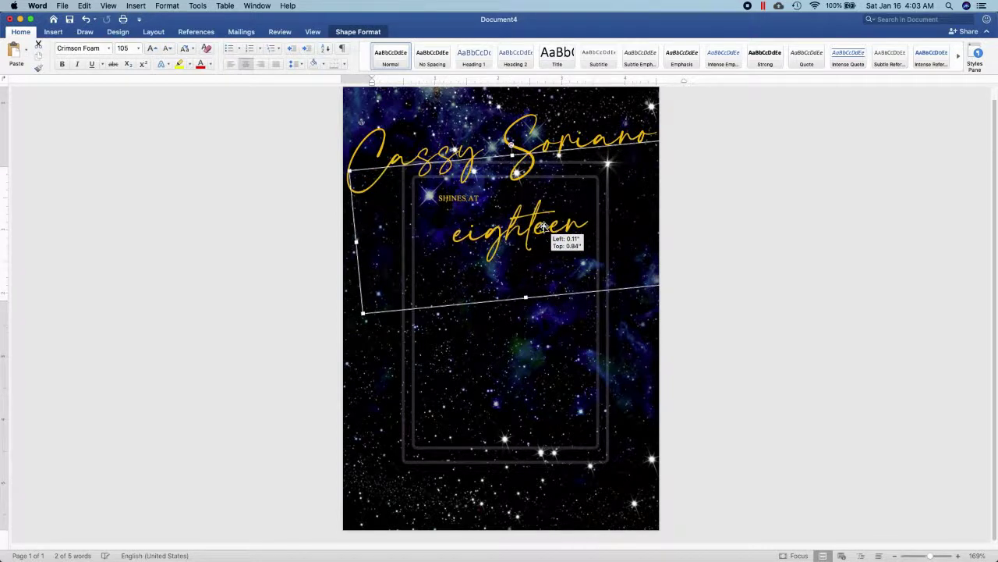
pyautogui.moveTo(544, 227); pyautogui.dragTo(547, 215)
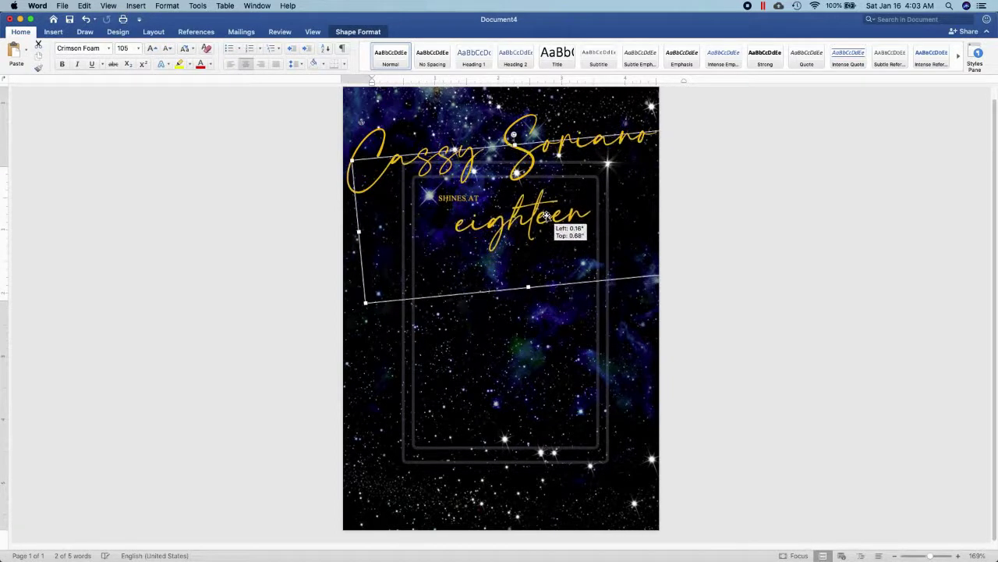
pyautogui.doubleClick(547, 216)
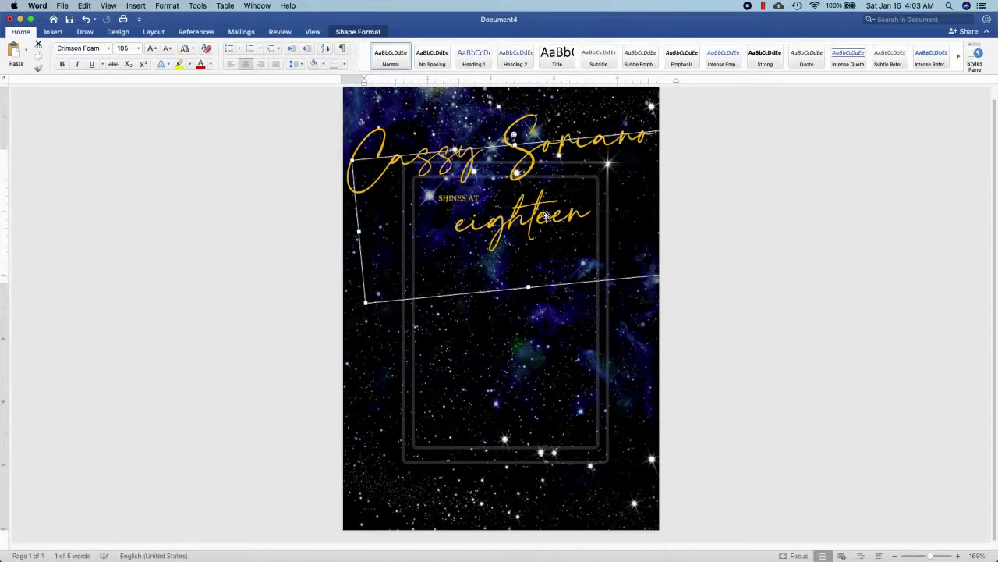
pyautogui.press('super+bracketright')
pyautogui.press('super+bracketright')
pyautogui.press('super+bracketright')
pyautogui.press('super+bracketright')
pyautogui.press('super+bracketright')
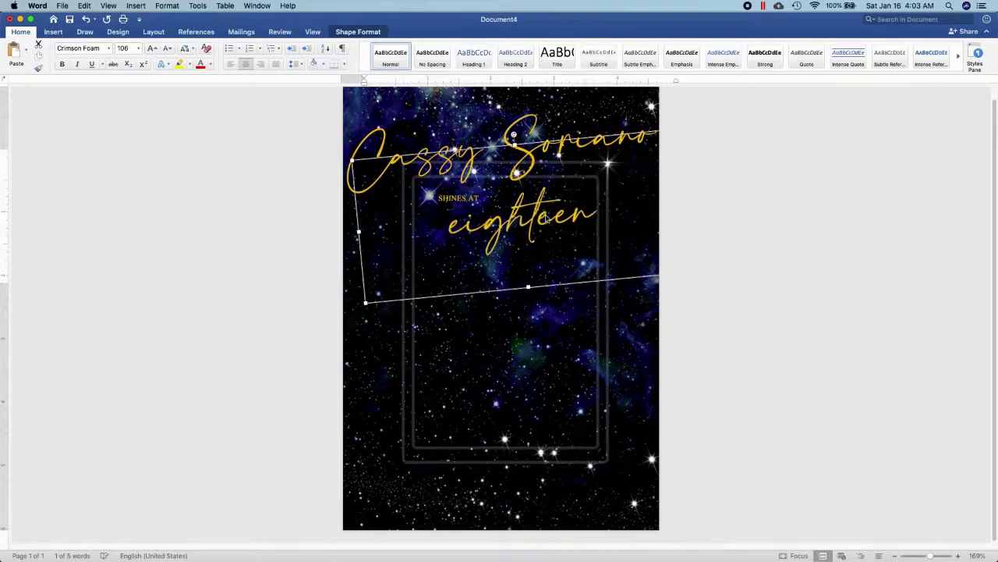
pyautogui.press('super+bracketright')
pyautogui.press('super+bracketright')
pyautogui.press('super+bracketright')
pyautogui.press('super+bracketright')
pyautogui.press('super+bracketright')
pyautogui.press('super+bracketright')
pyautogui.press('super+bracketright')
pyautogui.press('super+bracketright')
pyautogui.press('super+bracketright')
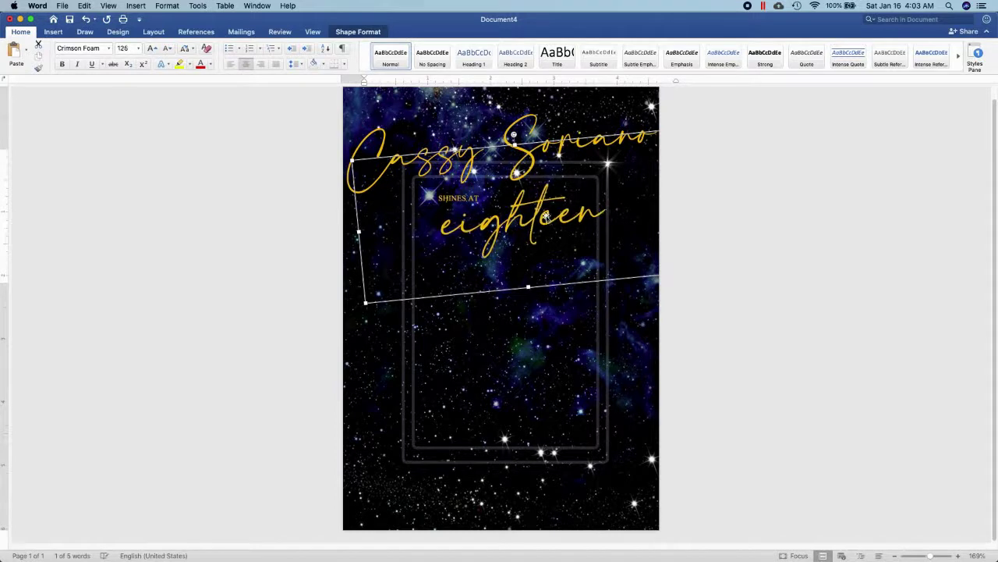
pyautogui.moveTo(547, 216); pyautogui.dragTo(535, 225)
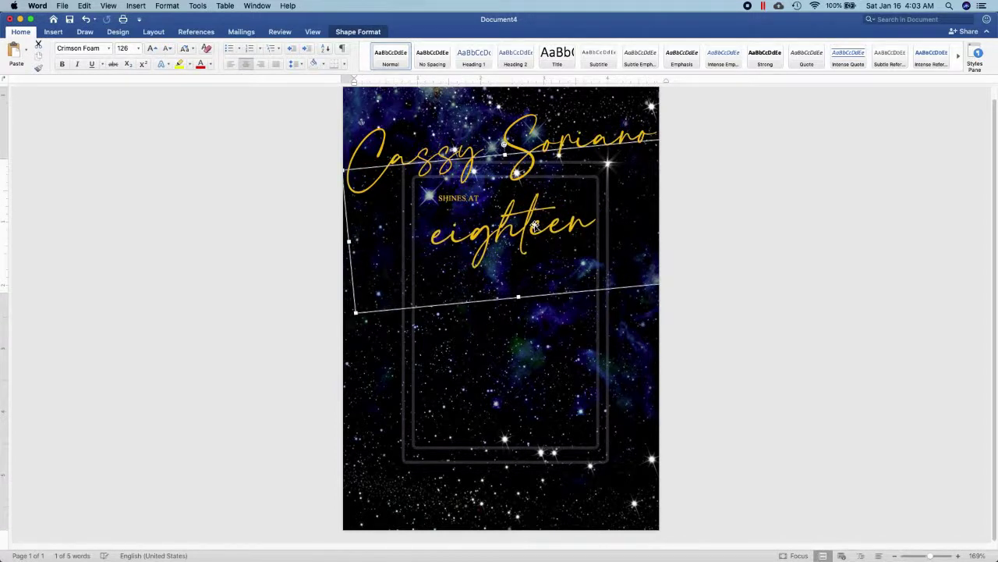
pyautogui.press('super+z')
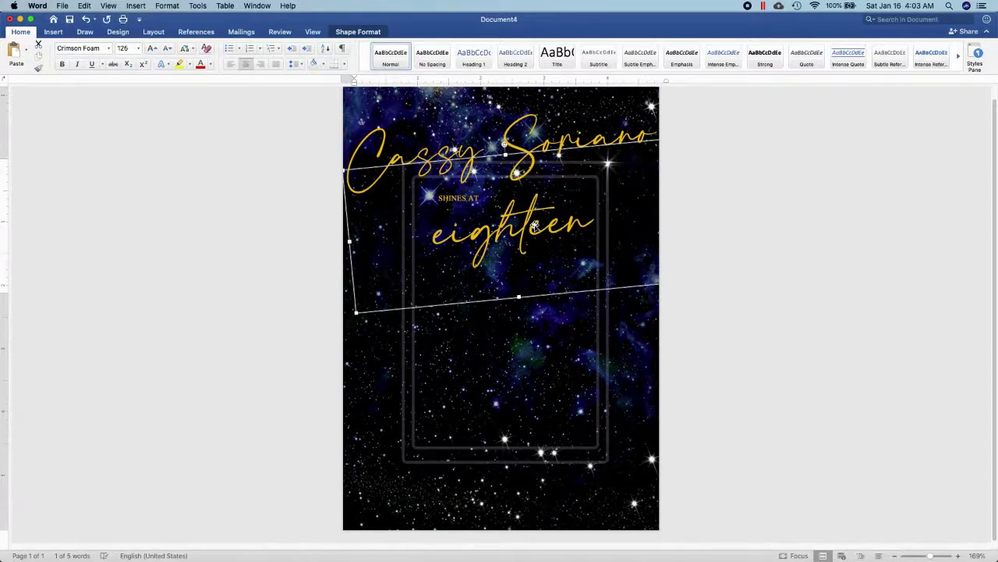
# Step: Copy the SHINES AT box below eighteen and replace its text with 'JOIN US UNDER THE STARS TO CELEBRATE'
pyautogui.click(453, 198)
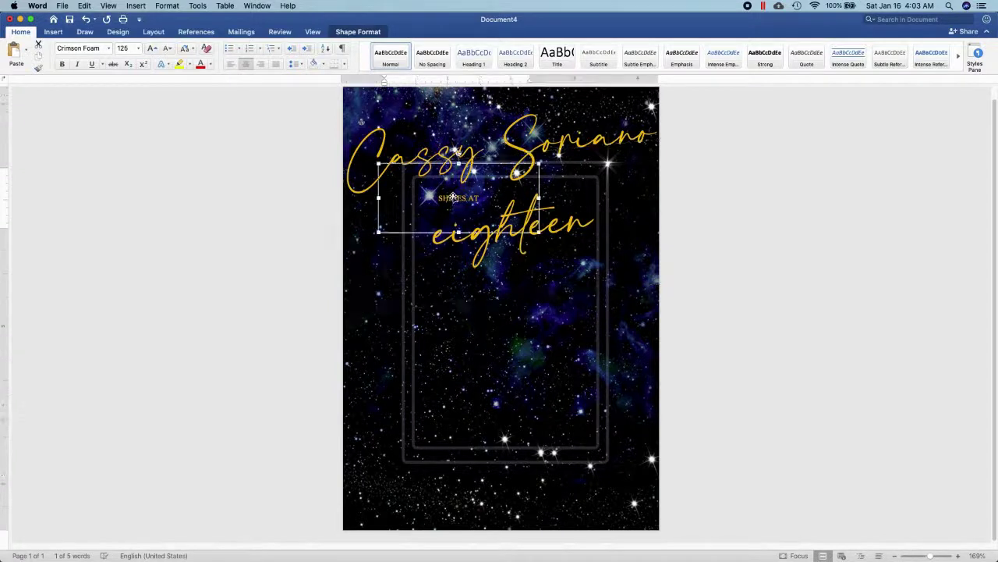
pyautogui.keyDown('alt'); pyautogui.moveTo(453, 197); pyautogui.dragTo(453, 294); pyautogui.keyUp('alt')
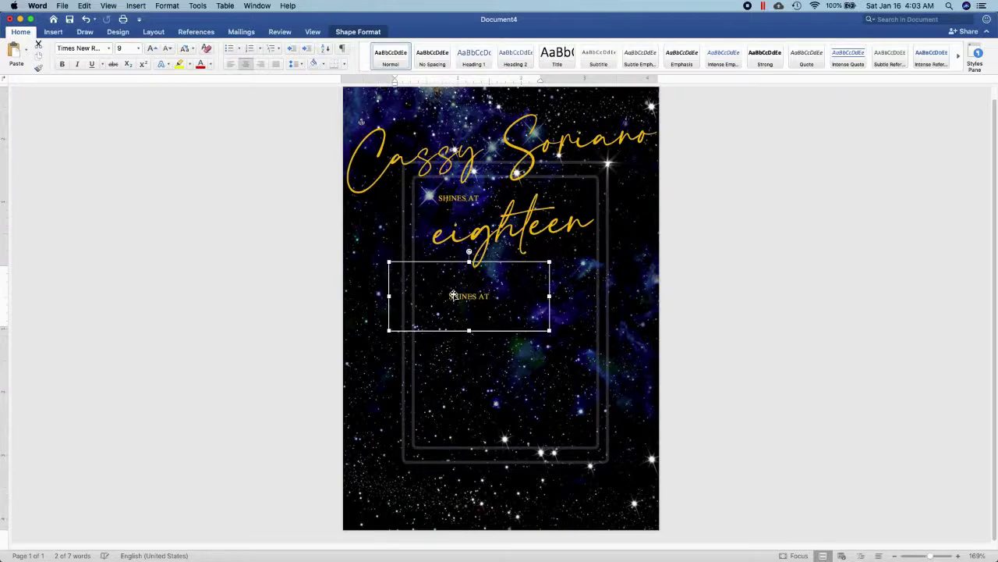
pyautogui.scroll(2, 453, 295)
pyautogui.scroll(4, 453, 295)
pyautogui.scroll(3, 453, 294)
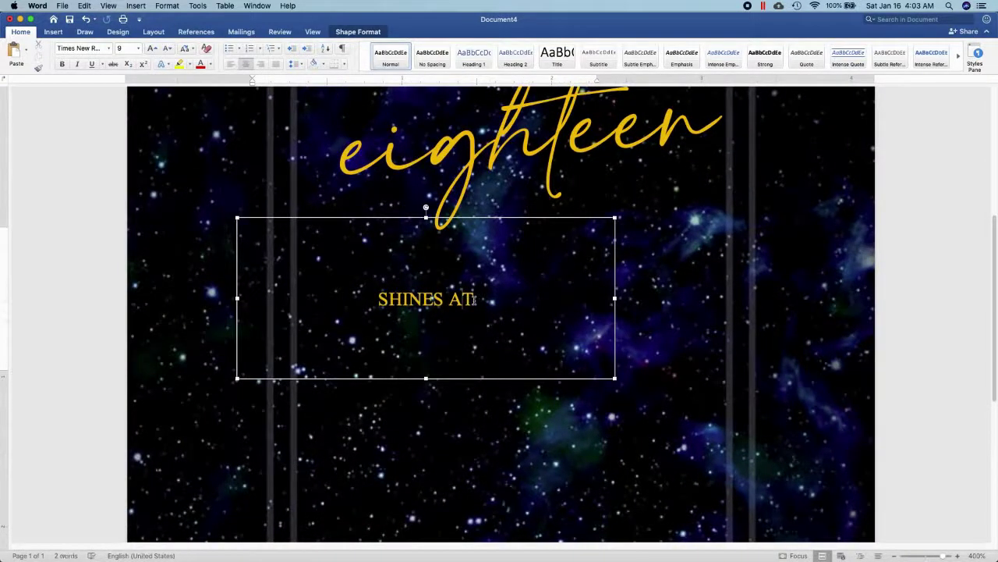
pyautogui.press('super+a')
pyautogui.write('J')
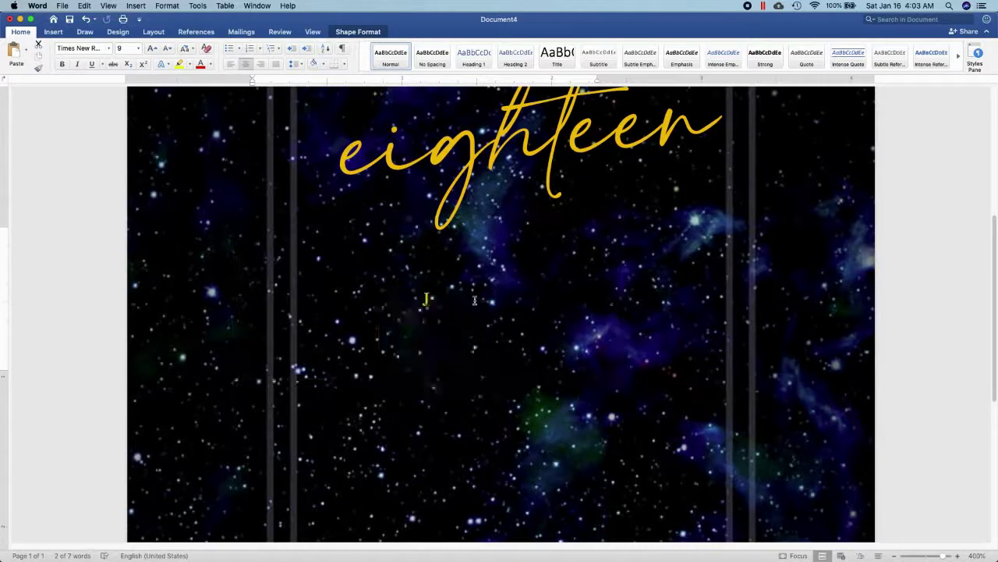
pyautogui.write('OIN US')
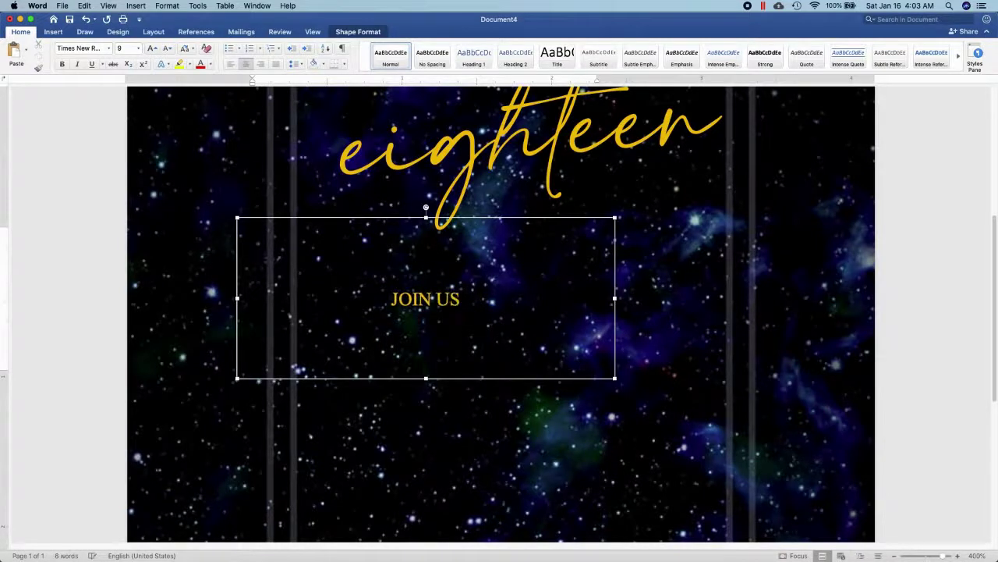
pyautogui.write(' UNDER THE')
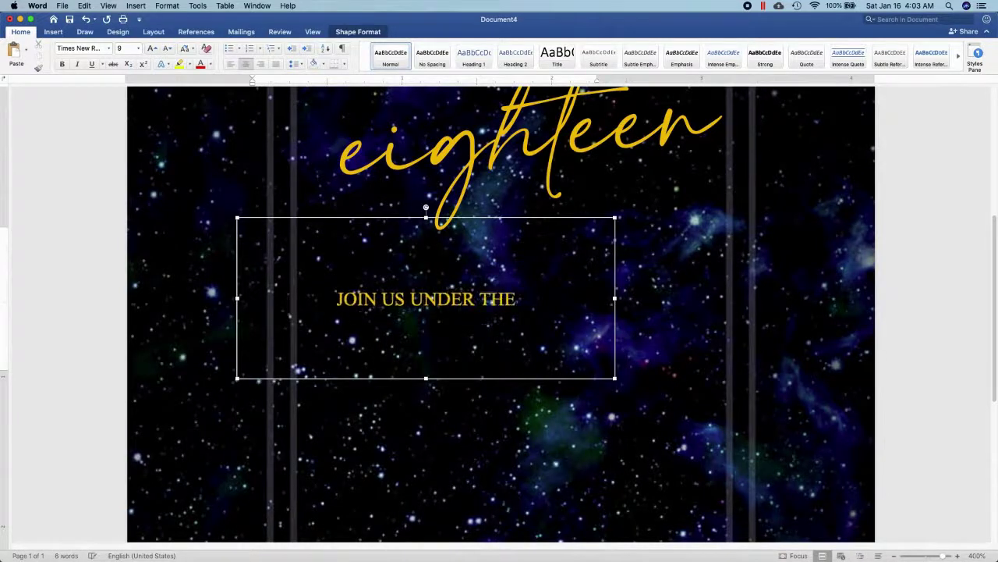
pyautogui.write(' STARS ')
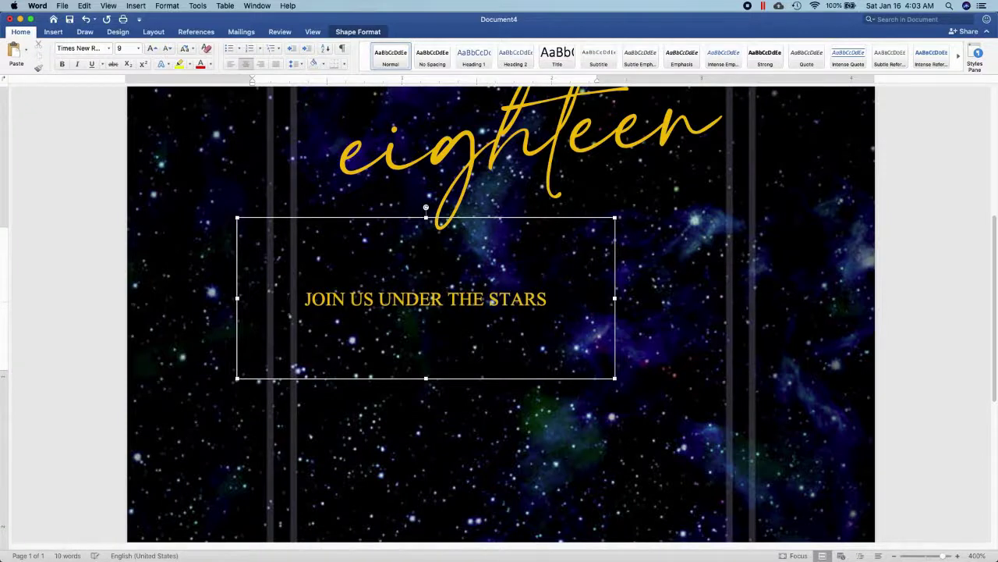
pyautogui.write('TO CELEB')
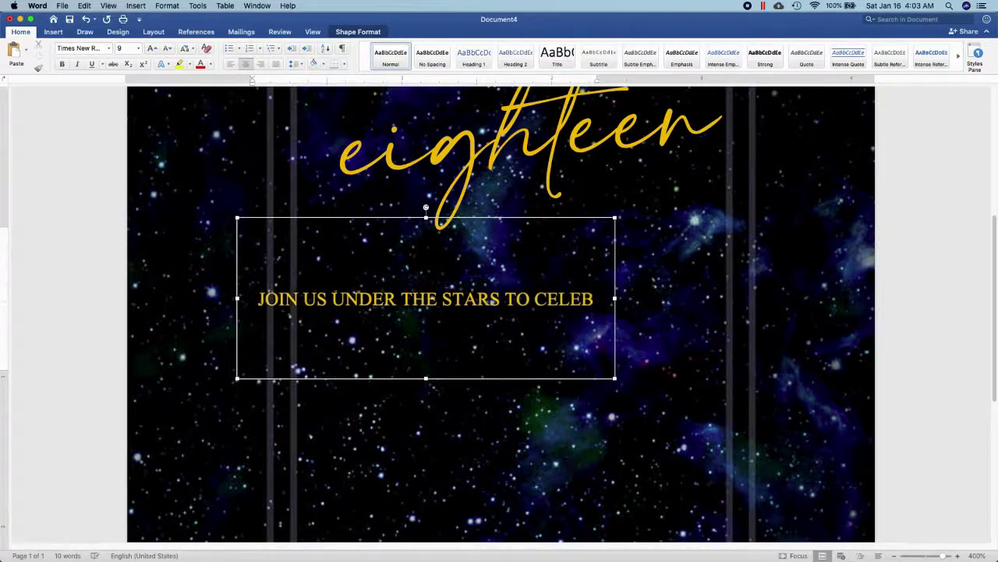
pyautogui.write('RATE')
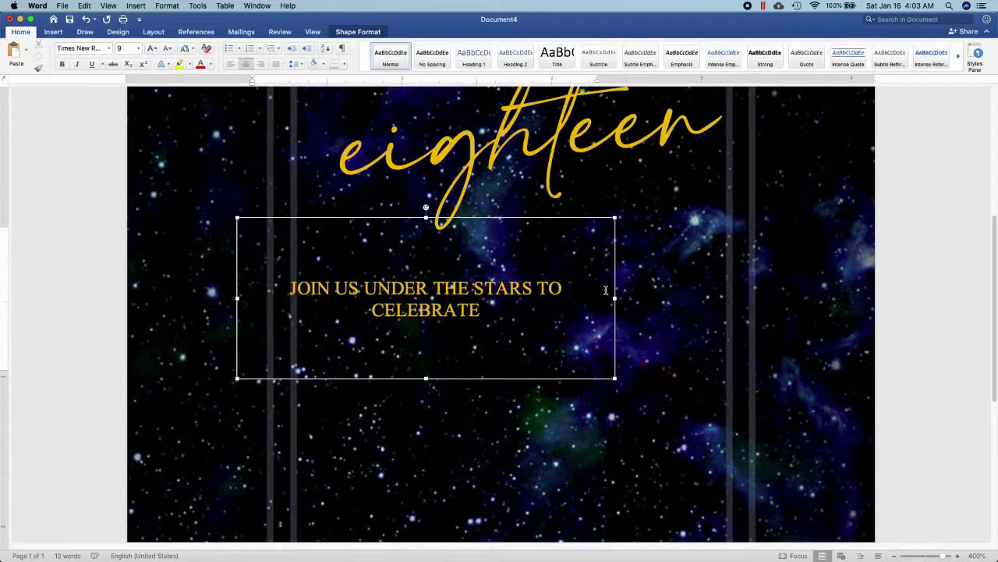
# Step: Fit the invitation line on one line and add a second line: the celebrant's name plus ''S 18TH BIRTHDAY'
pyautogui.moveTo(613, 297); pyautogui.dragTo(747, 297)
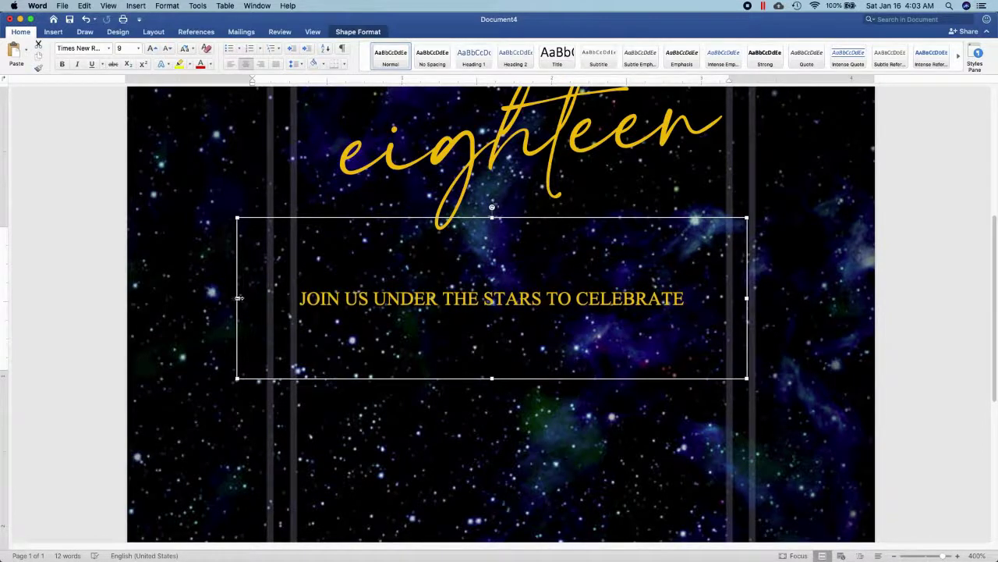
pyautogui.moveTo(239, 298); pyautogui.dragTo(275, 299)
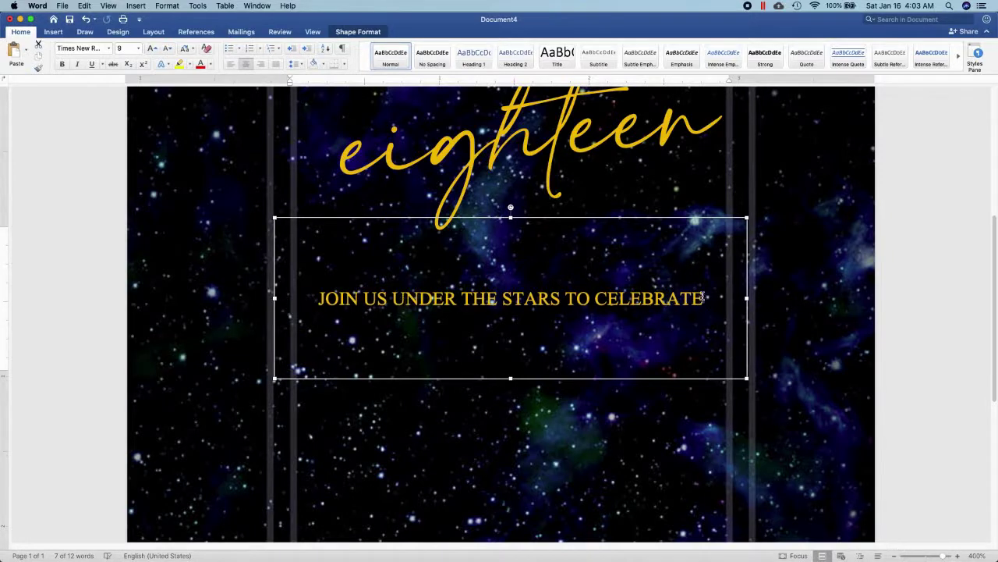
pyautogui.click(705, 299)
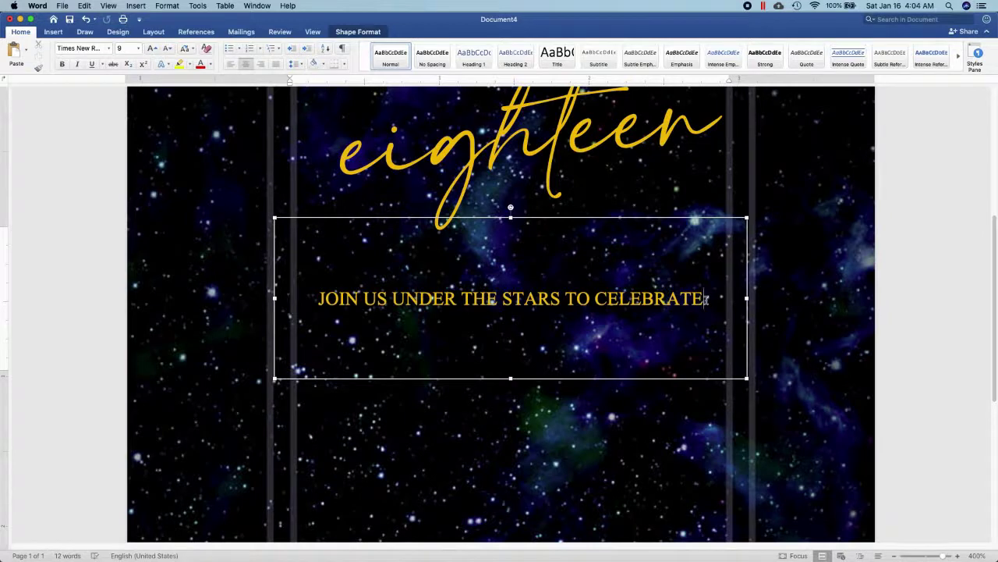
pyautogui.press('Return')
pyautogui.write('CASSY')
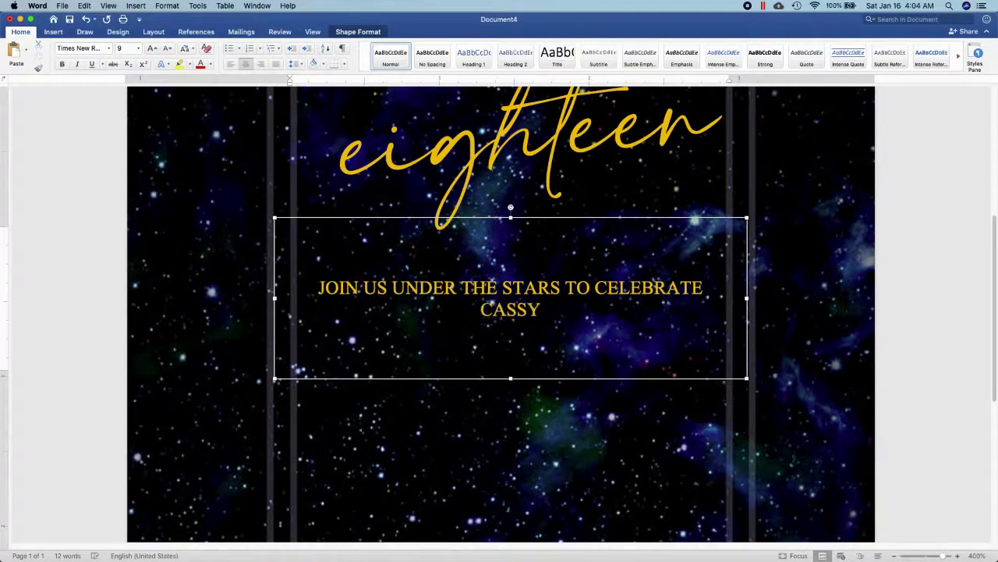
pyautogui.write(' SORIANO')
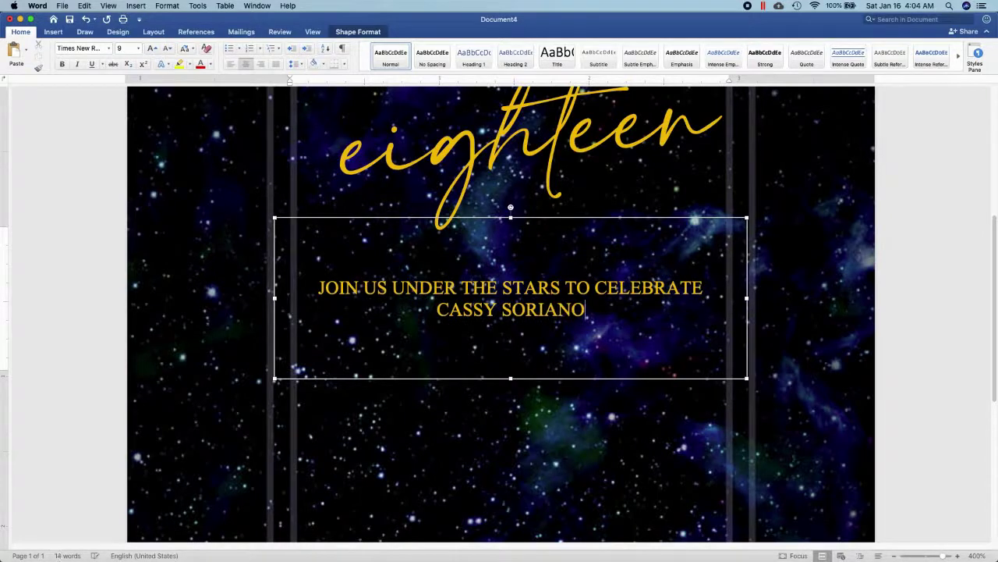
pyautogui.write("'S")
pyautogui.write(' 1')
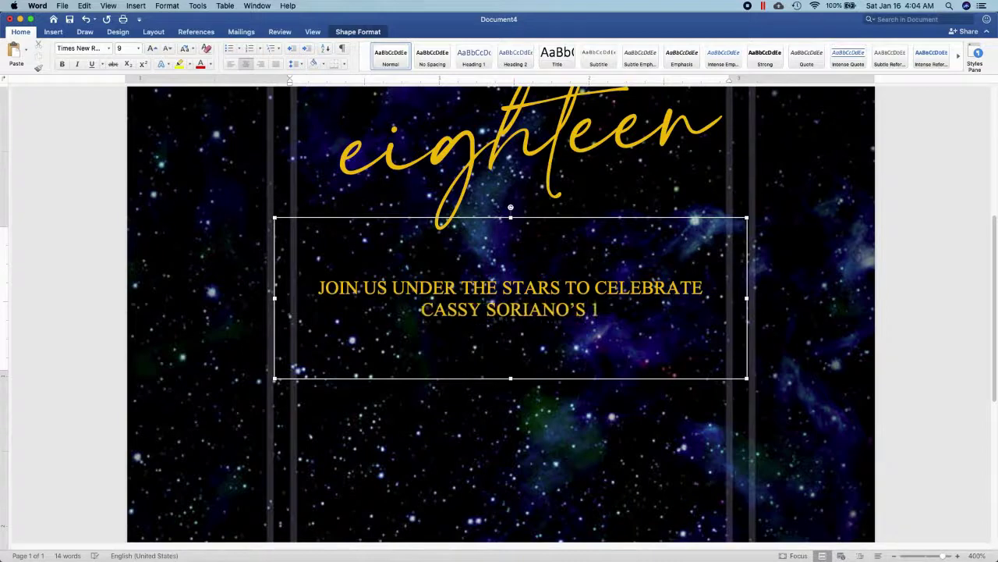
pyautogui.write('8TH B')
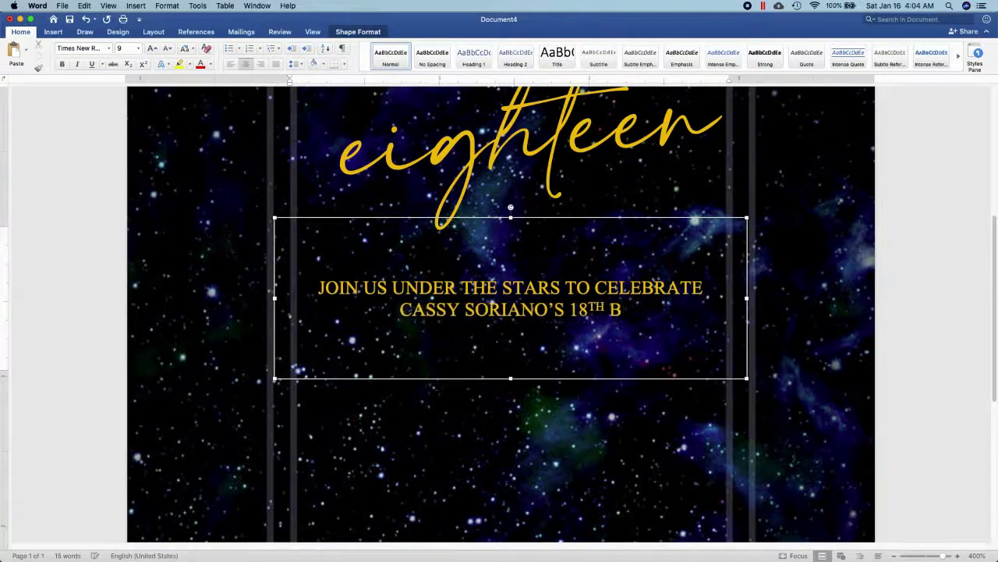
pyautogui.write('IRTHDAY')
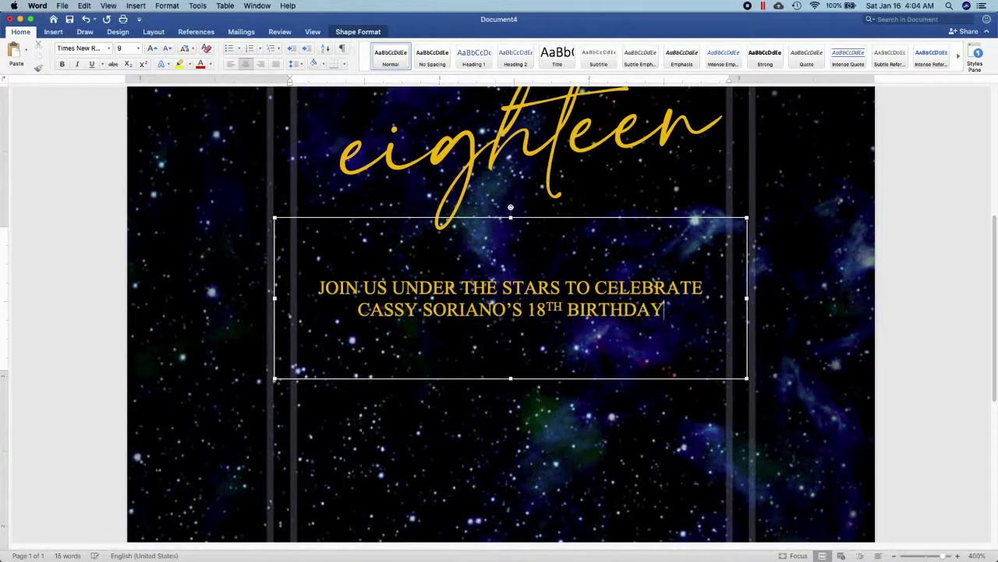
pyautogui.scroll(-2, 706, 359)
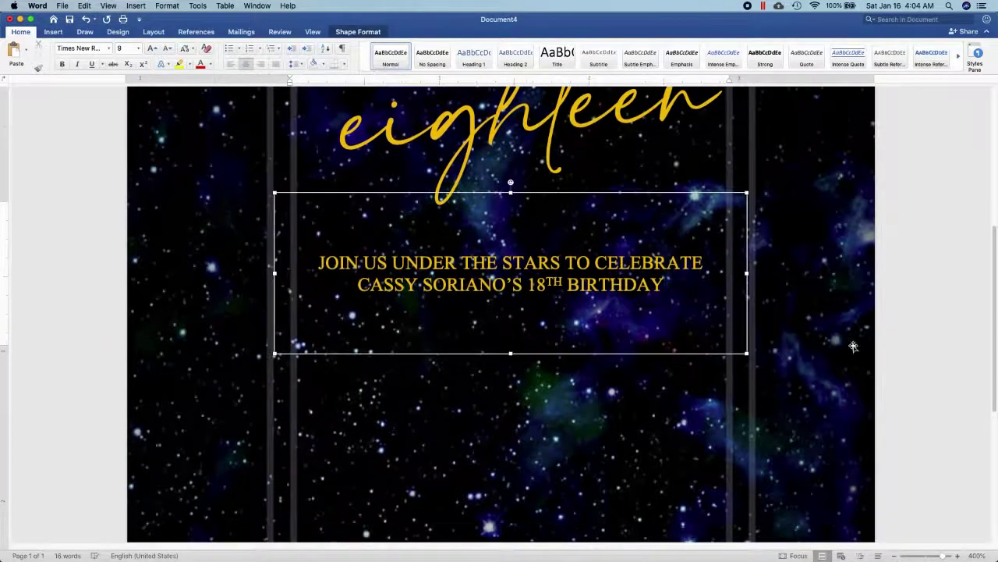
# Step: Deselect the text box and scroll to view the whole invitation page
pyautogui.click(915, 340)
pyautogui.scroll(-10, 915, 340)
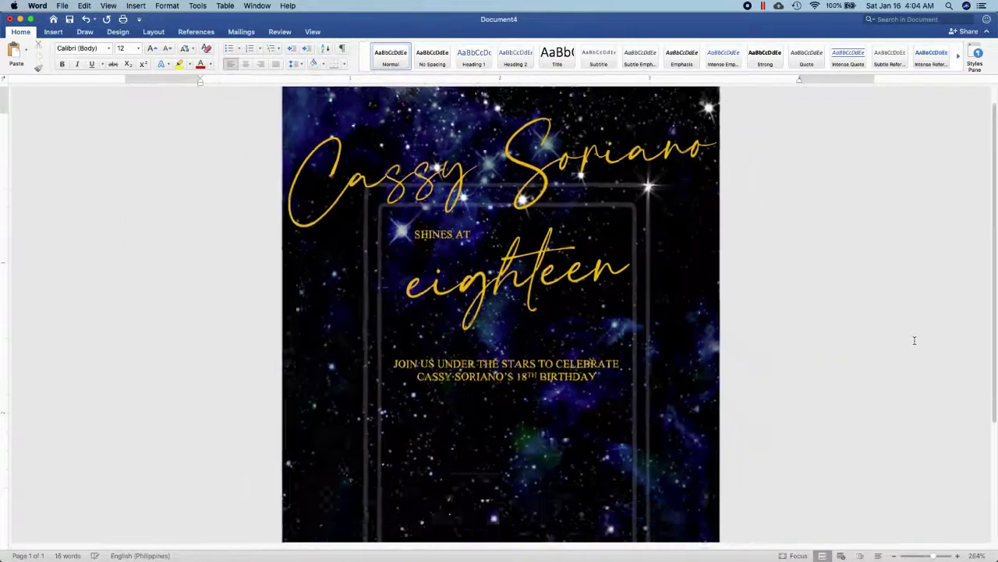
pyautogui.scroll(-2, 915, 340)
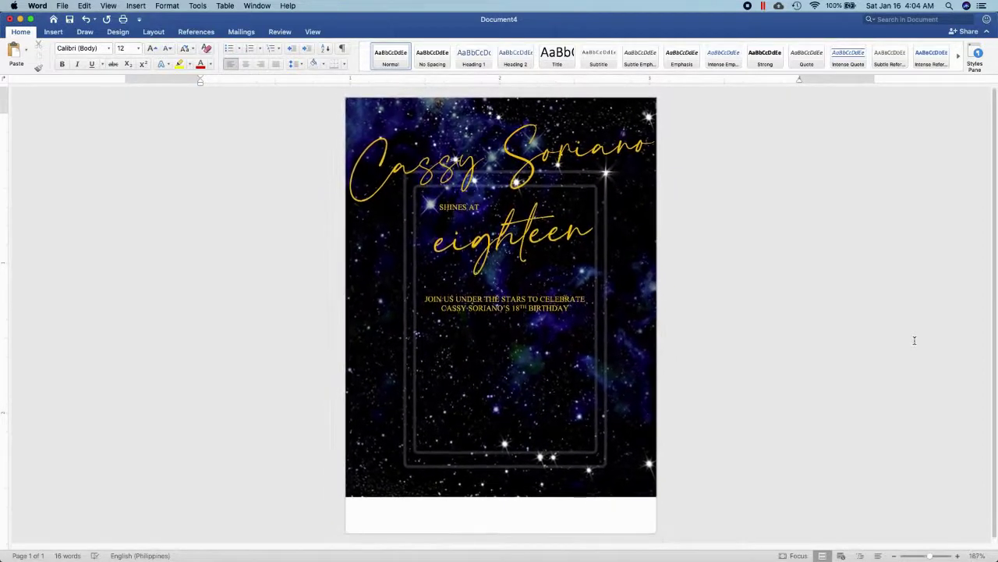
pyautogui.scroll(-1, 915, 340)
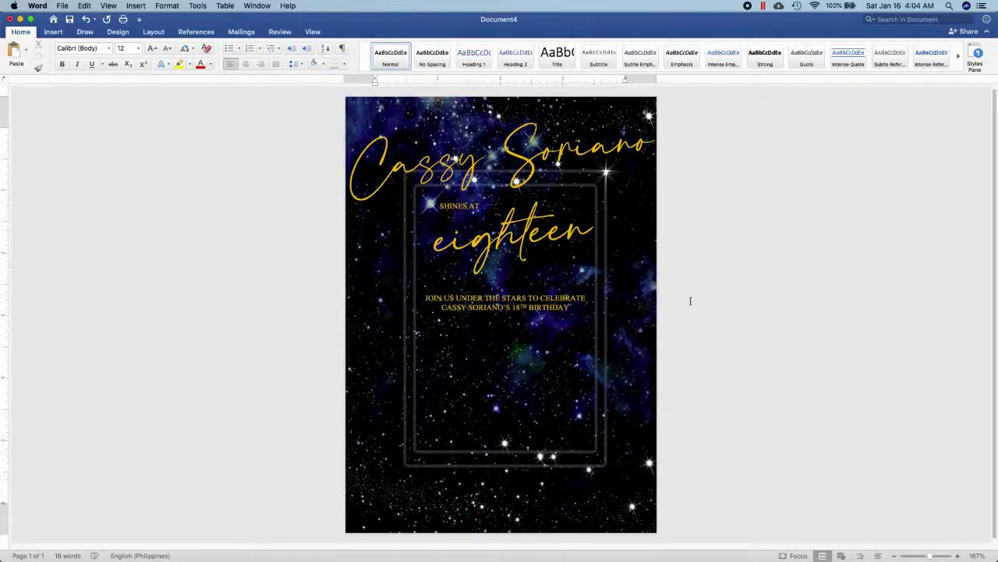
# Step: Draw a horizontal line below the birthday text
pyautogui.click(55, 32)
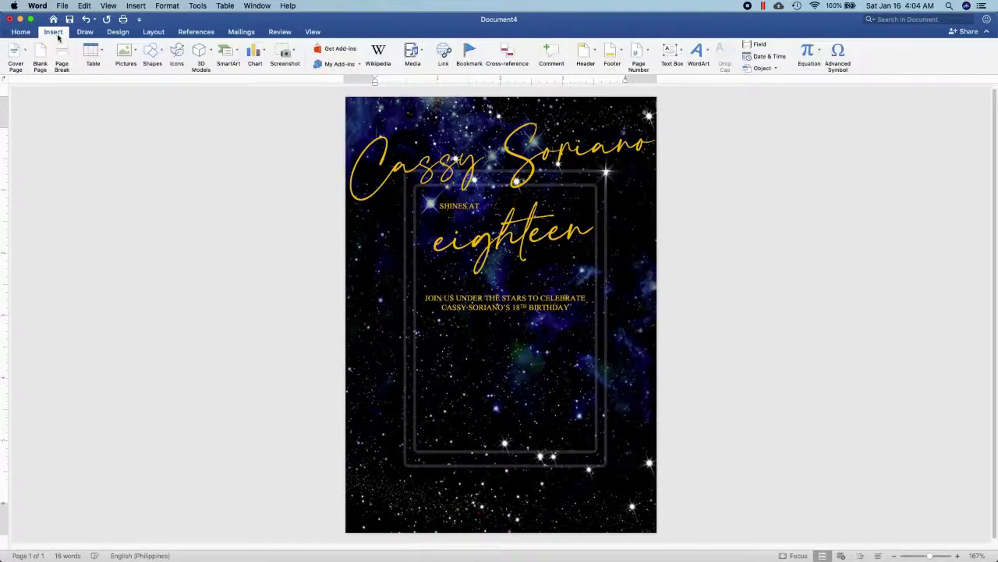
pyautogui.click(155, 53)
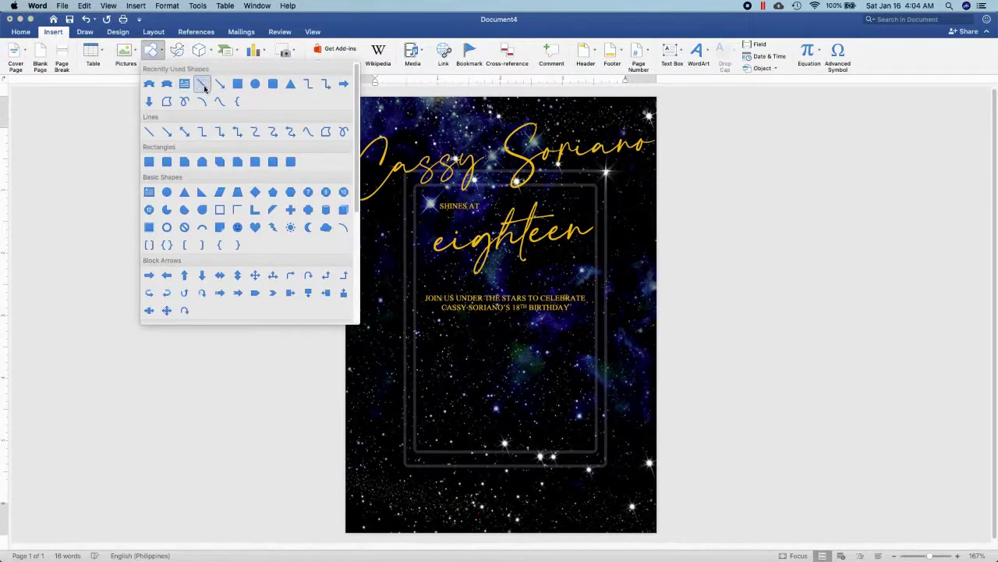
pyautogui.click(200, 82)
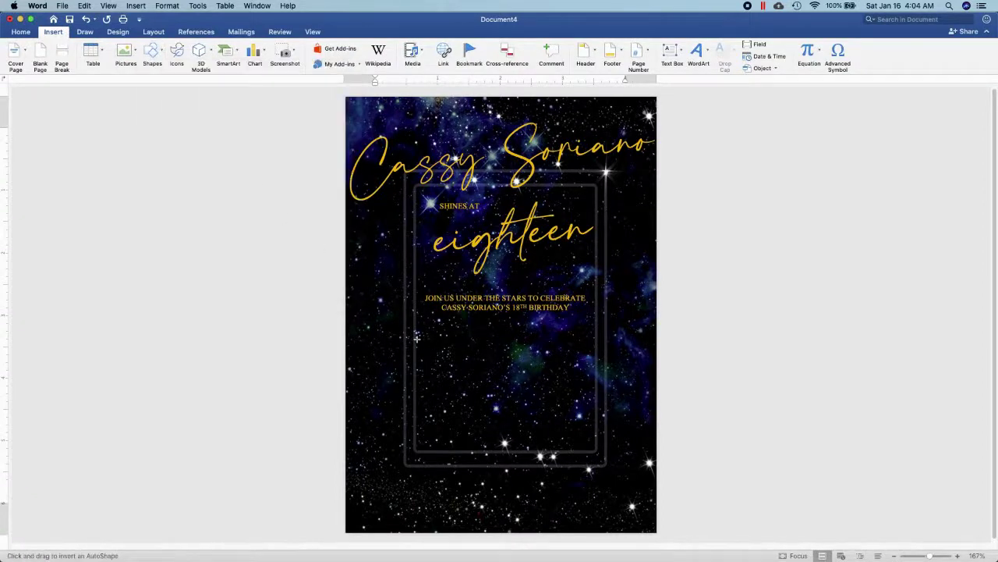
pyautogui.moveTo(417, 338); pyautogui.dragTo(593, 340)
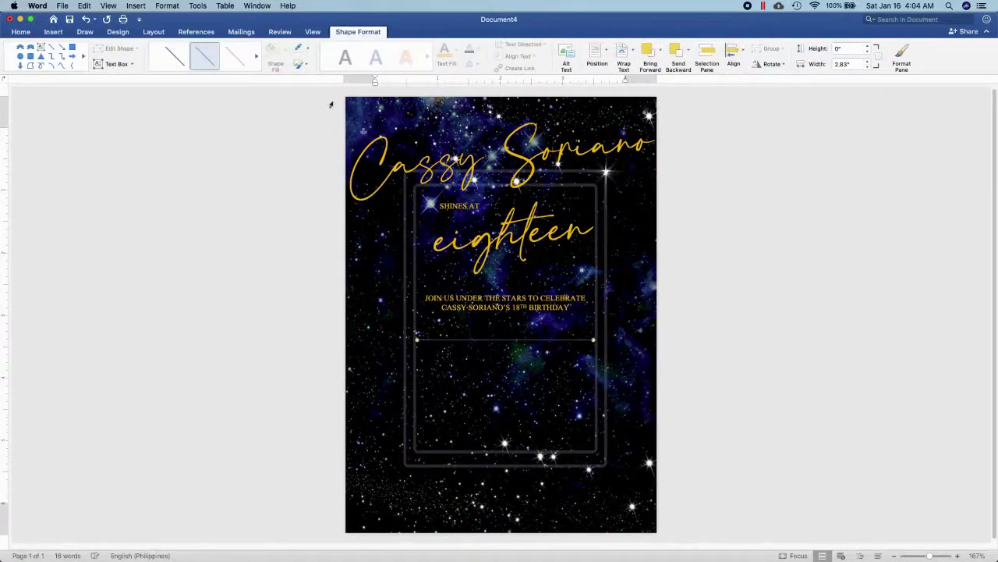
# Step: Make the line gold with a 2¼ pt weight
pyautogui.click(311, 49)
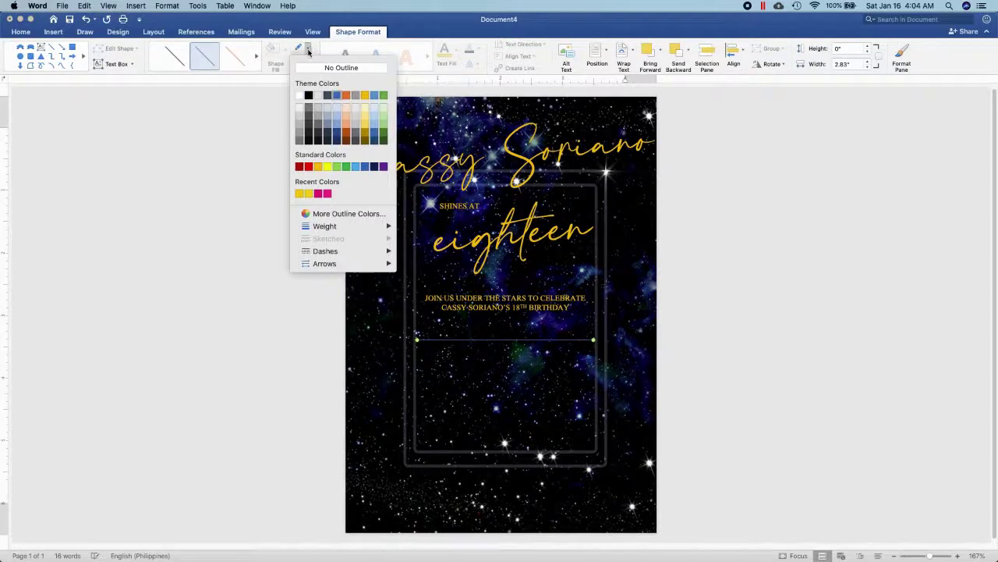
pyautogui.click(312, 161)
pyautogui.click(308, 49)
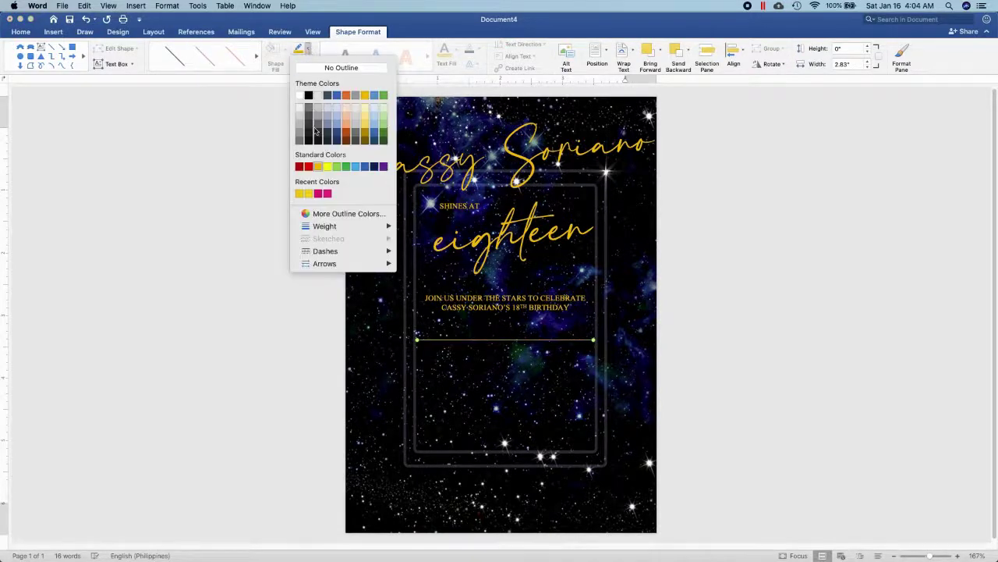
pyautogui.moveTo(341, 228)
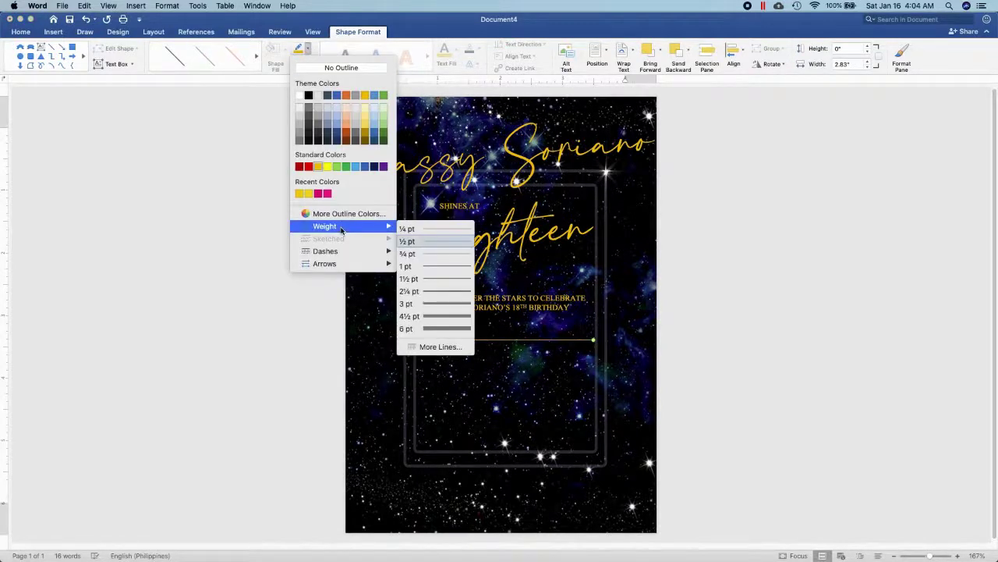
pyautogui.click(437, 291)
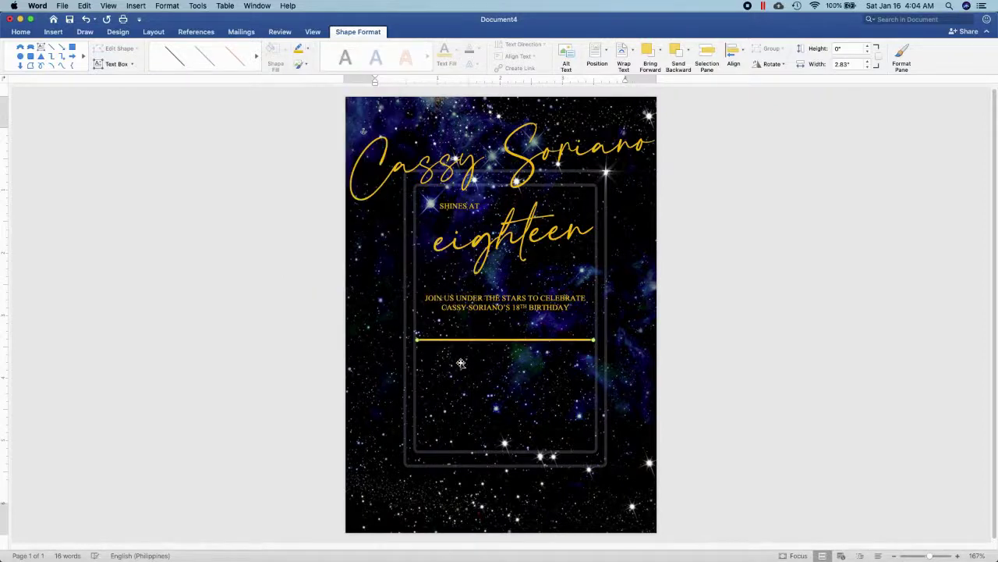
# Step: Duplicate the gold line and move the copy lower in the frame
pyautogui.press('super+v')
pyautogui.moveTo(468, 351); pyautogui.dragTo(461, 376)
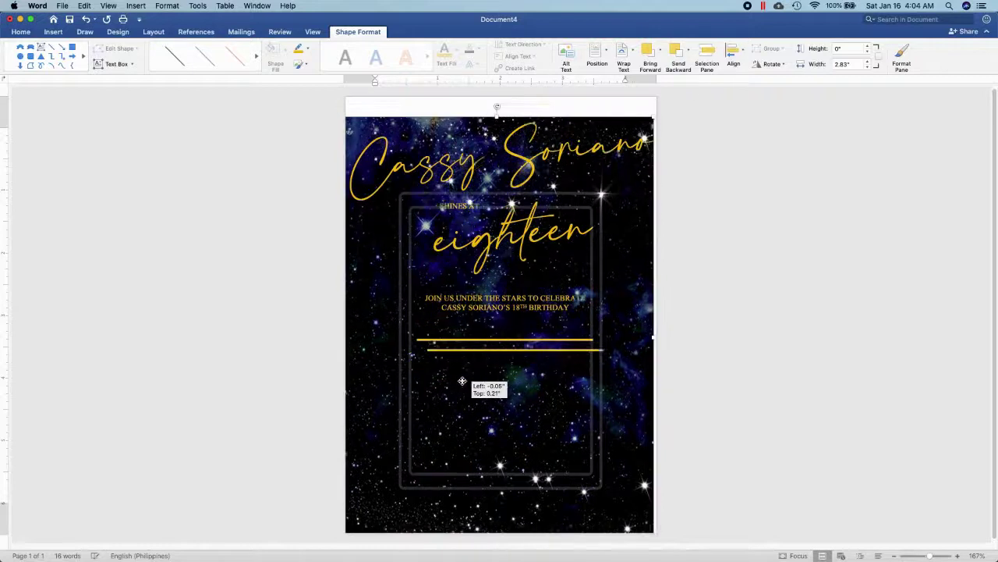
pyautogui.press('super+z')
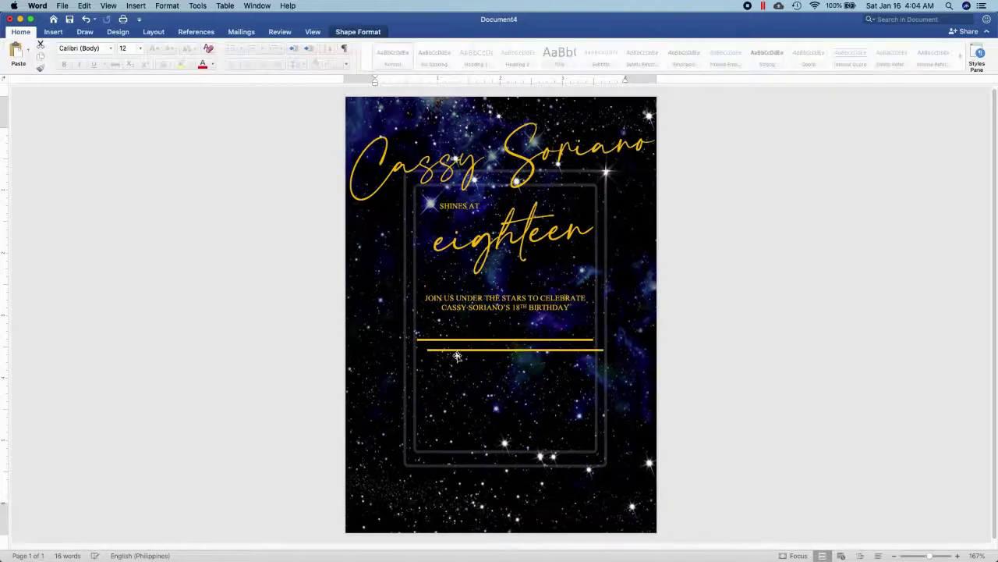
pyautogui.moveTo(456, 351); pyautogui.dragTo(452, 407)
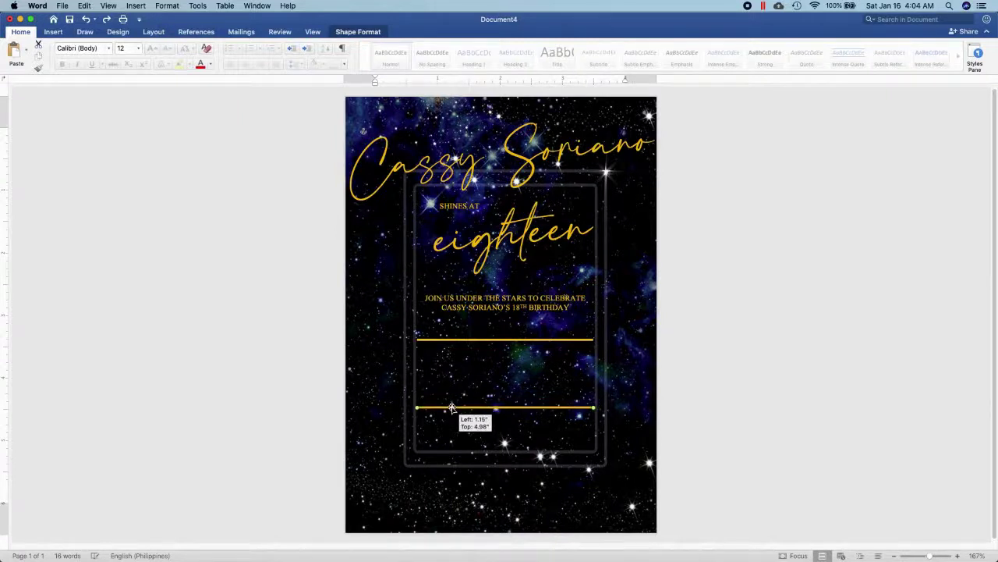
pyautogui.moveTo(452, 407); pyautogui.dragTo(452, 407)
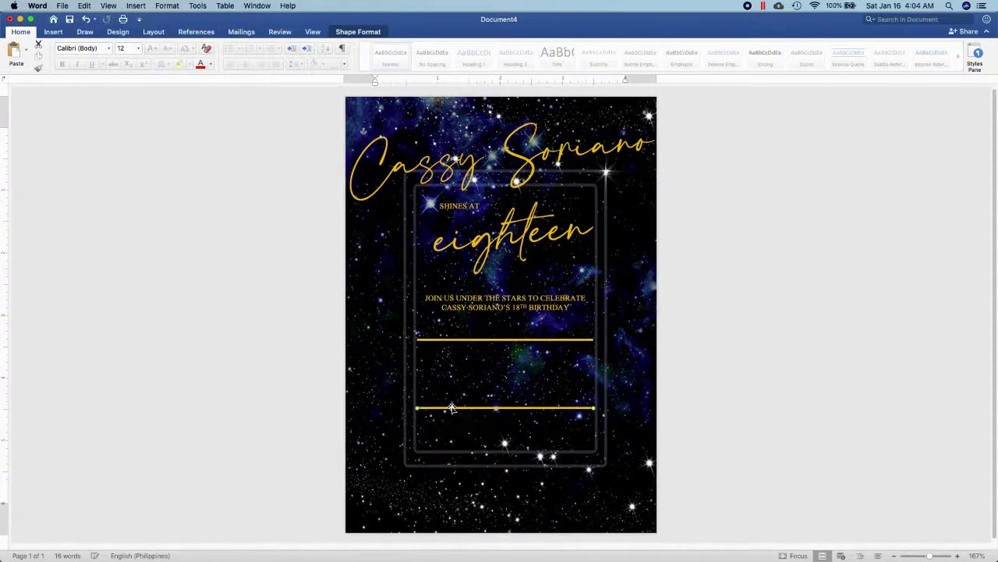
# Step: Add another copy rotated 90° as a vertical divider fitted between the two lines
pyautogui.press('super+d')
pyautogui.moveTo(462, 414); pyautogui.dragTo(467, 379)
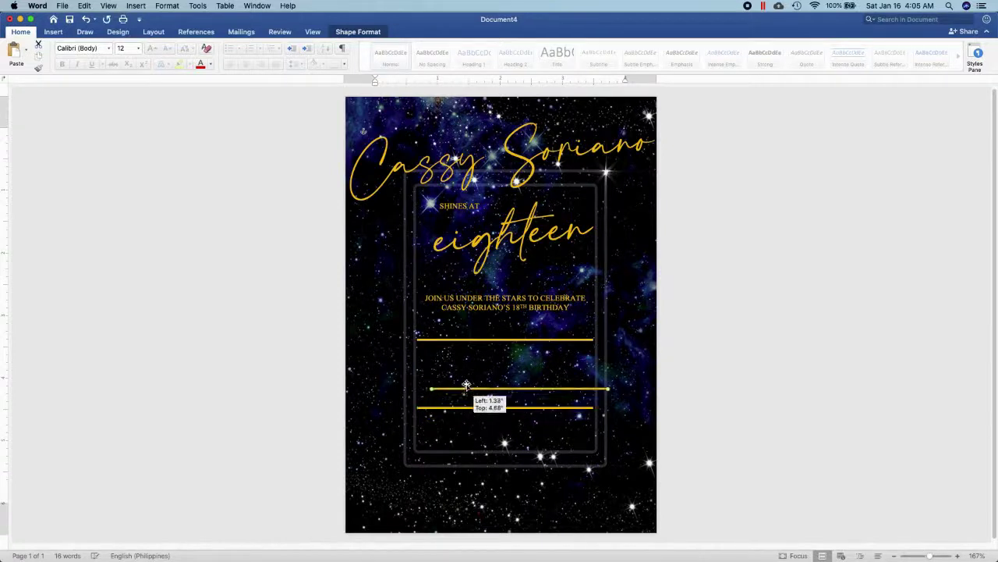
pyautogui.click(159, 32)
pyautogui.click(568, 52)
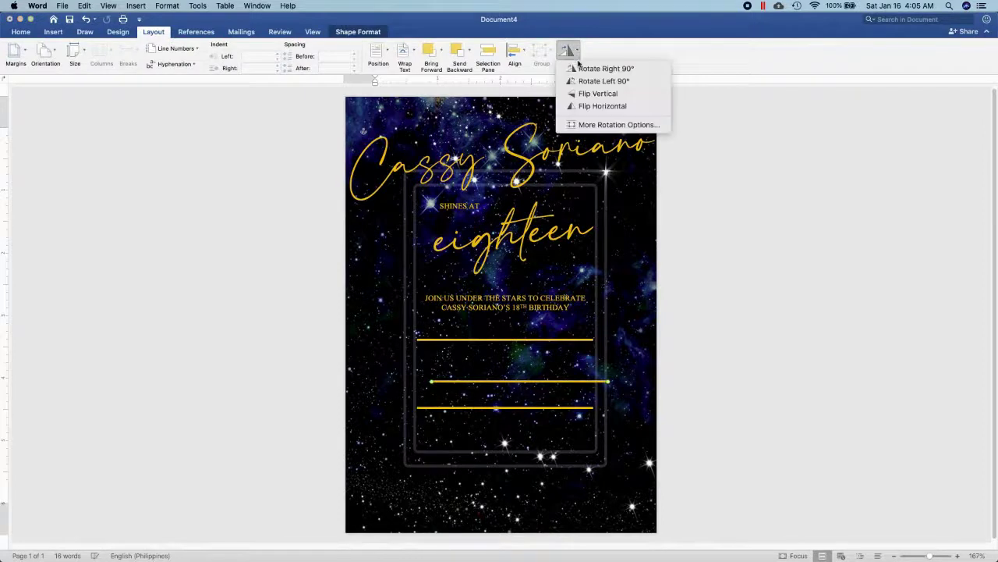
pyautogui.click(590, 68)
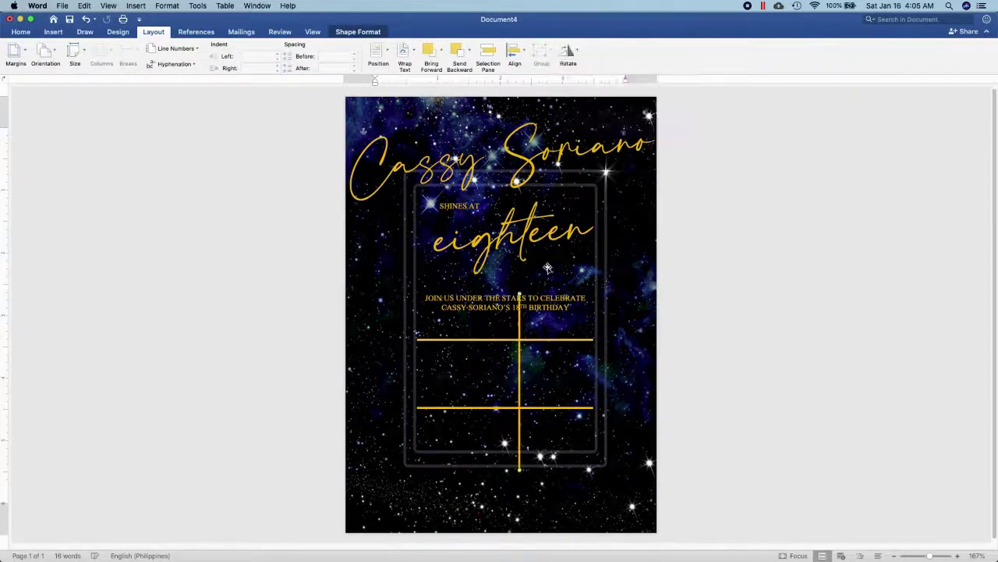
pyautogui.moveTo(519, 294); pyautogui.dragTo(518, 370)
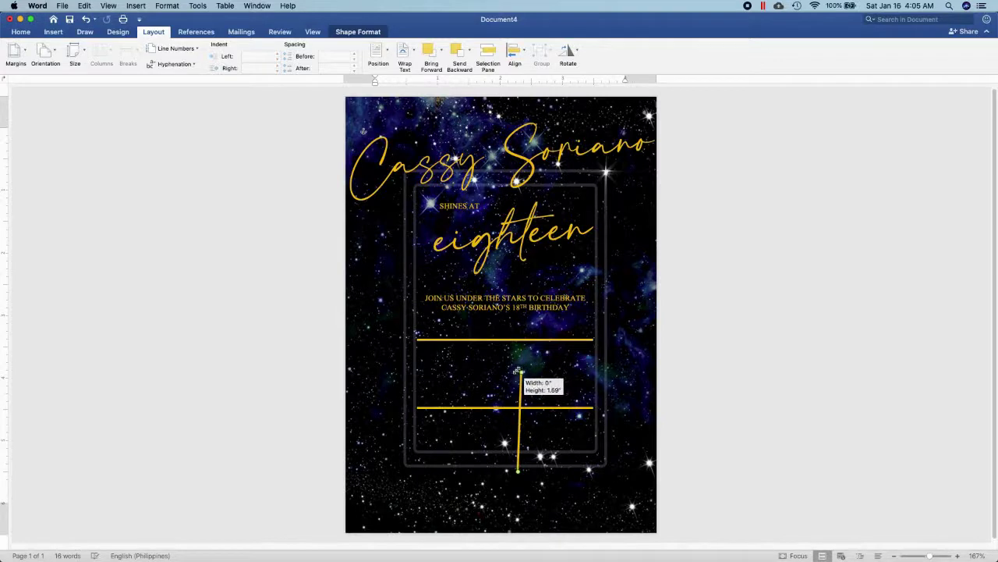
pyautogui.moveTo(519, 370); pyautogui.dragTo(508, 346)
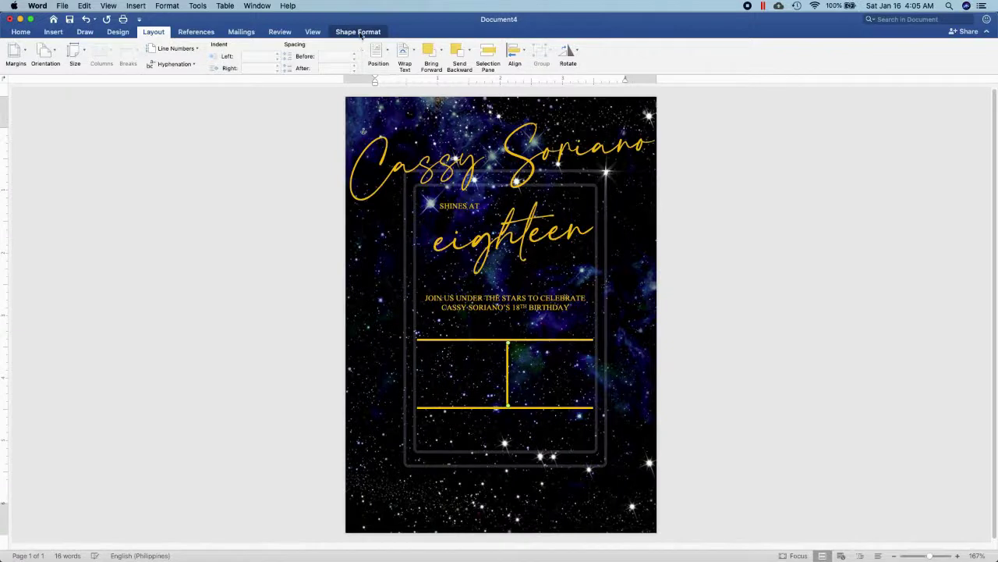
pyautogui.click(361, 34)
# Step: Make the vertical gold divider dashed and zoom in on the gold-lined date section
pyautogui.click(309, 49)
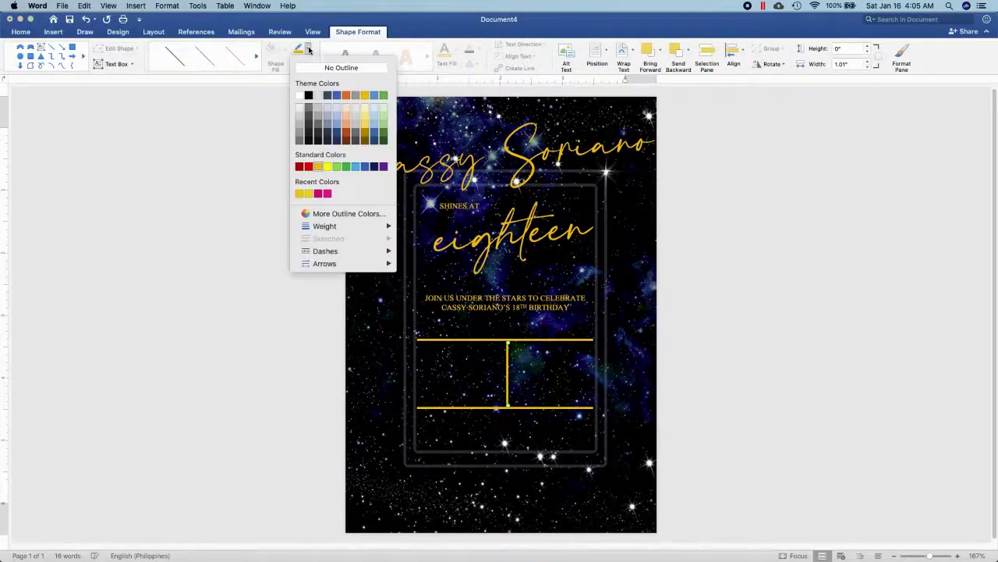
pyautogui.moveTo(348, 251)
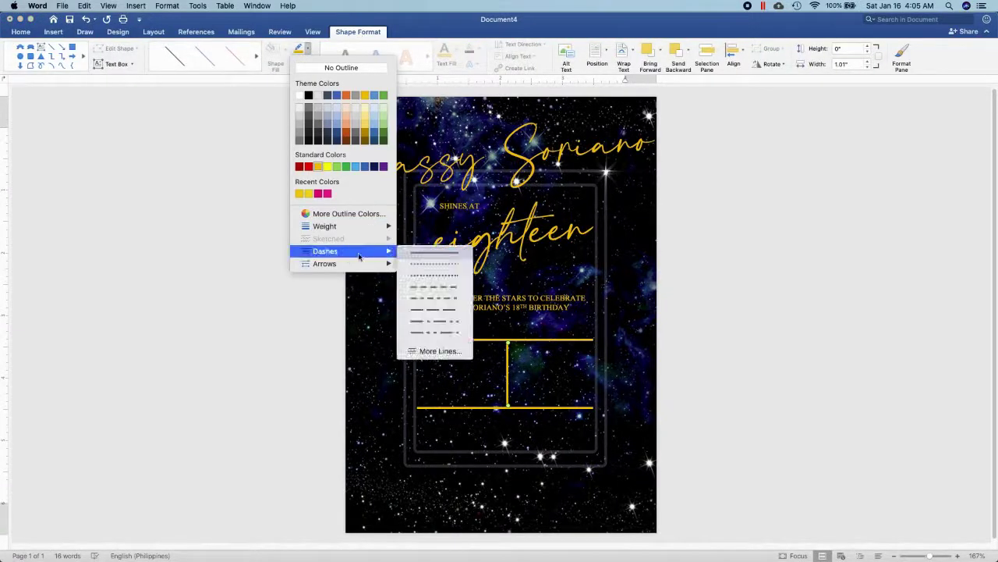
pyautogui.click(435, 288)
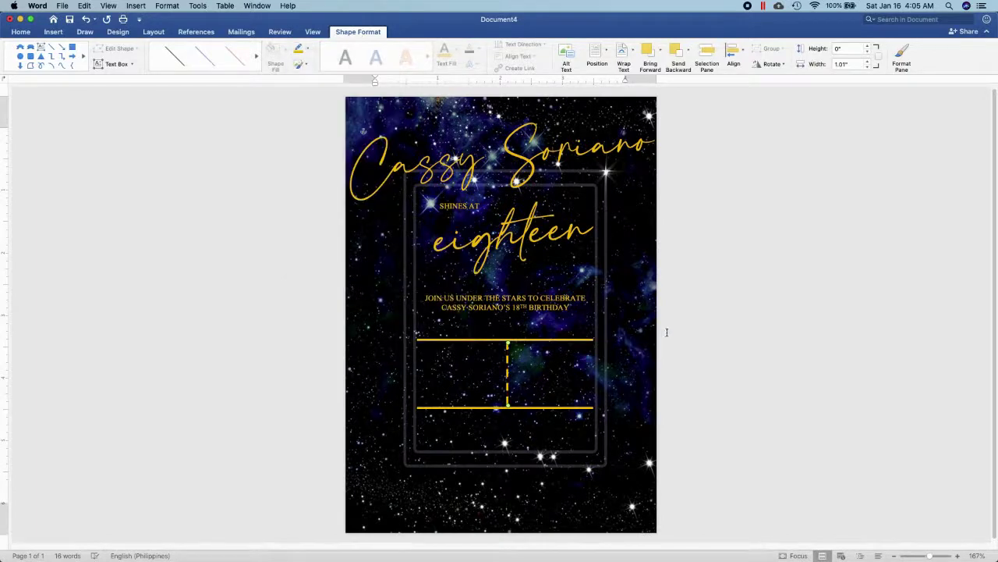
pyautogui.scroll(2, 667, 332)
pyautogui.scroll(2, 667, 332)
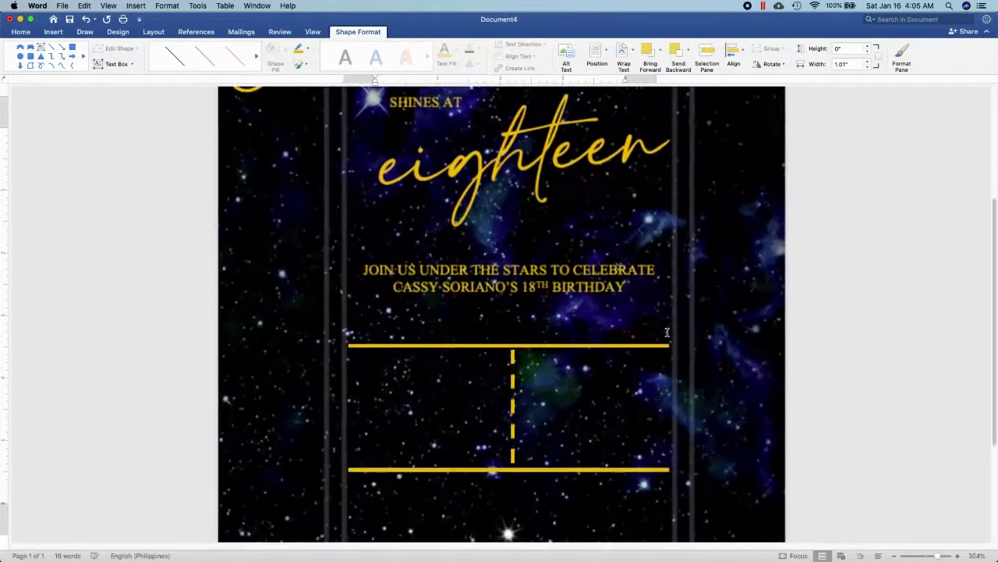
pyautogui.scroll(2, 667, 333)
pyautogui.scroll(2, 667, 333)
pyautogui.scroll(-3, 667, 332)
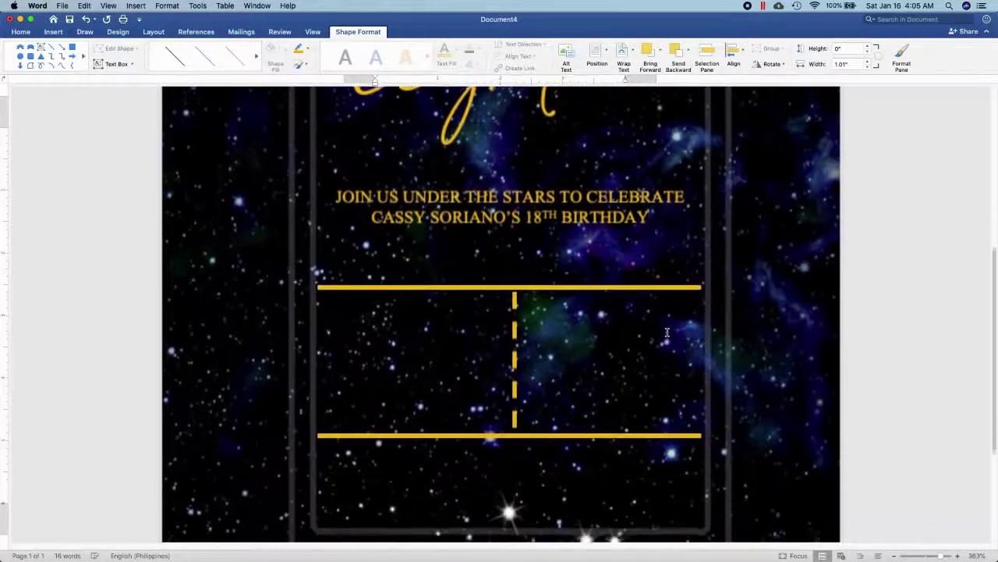
# Step: Copy the invitation text box into the left half and retype it as SUNDAY / 6:00 / IN THE EVENING
pyautogui.click(480, 206)
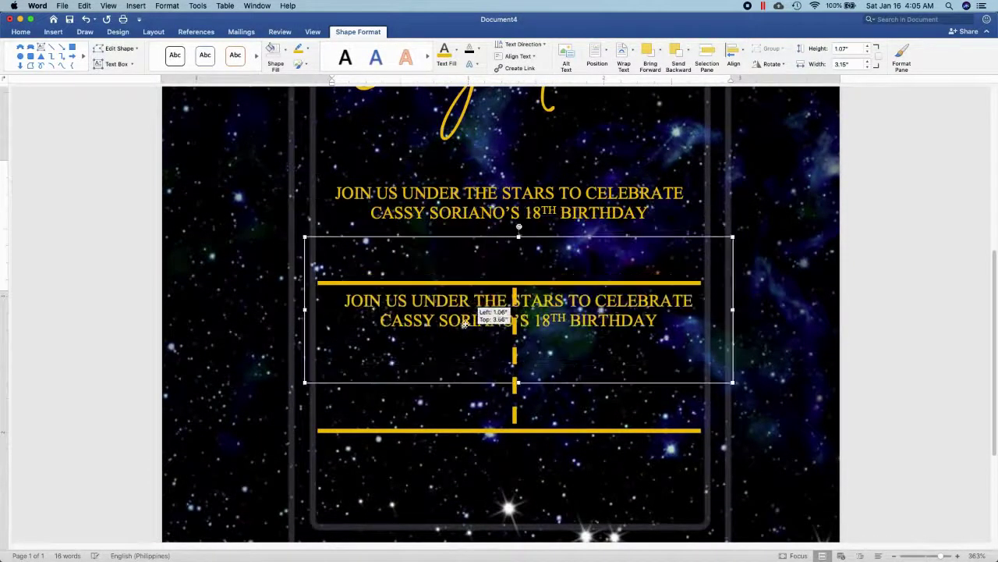
pyautogui.moveTo(481, 206); pyautogui.dragTo(483, 351)
pyautogui.moveTo(725, 275); pyautogui.dragTo(490, 290)
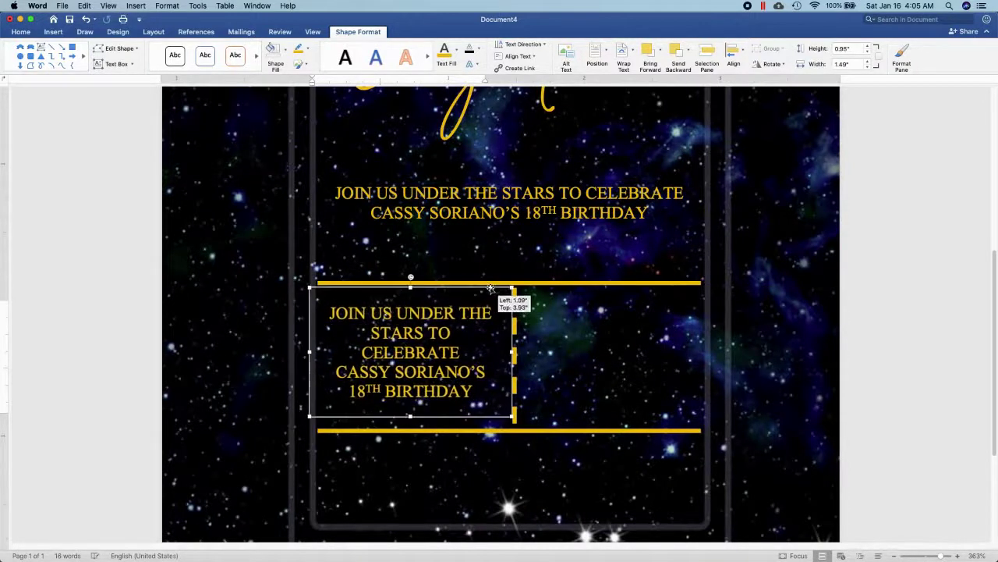
pyautogui.tripleClick(457, 346)
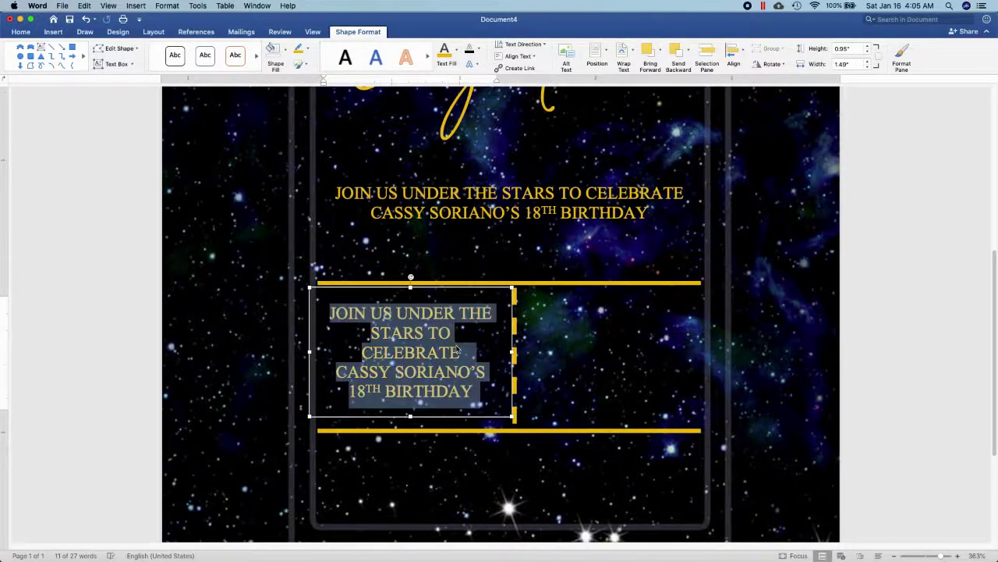
pyautogui.write('SUNDAY')
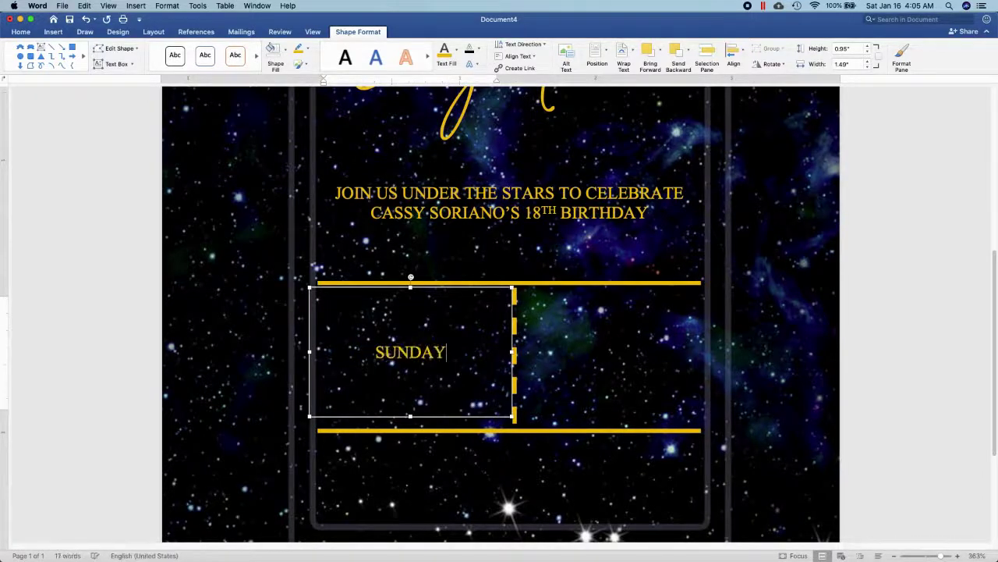
pyautogui.press('Return')
pyautogui.write('6:')
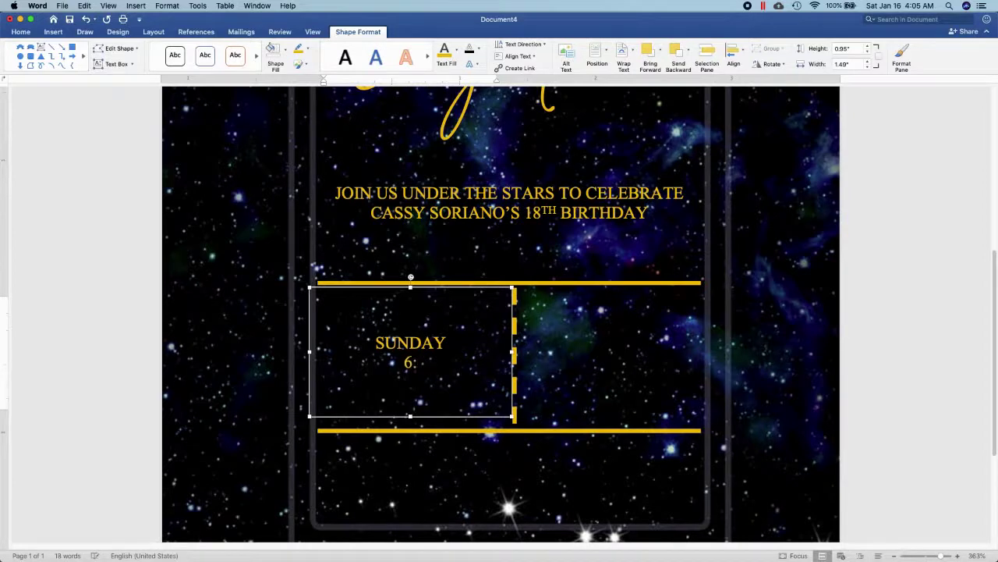
pyautogui.write('00')
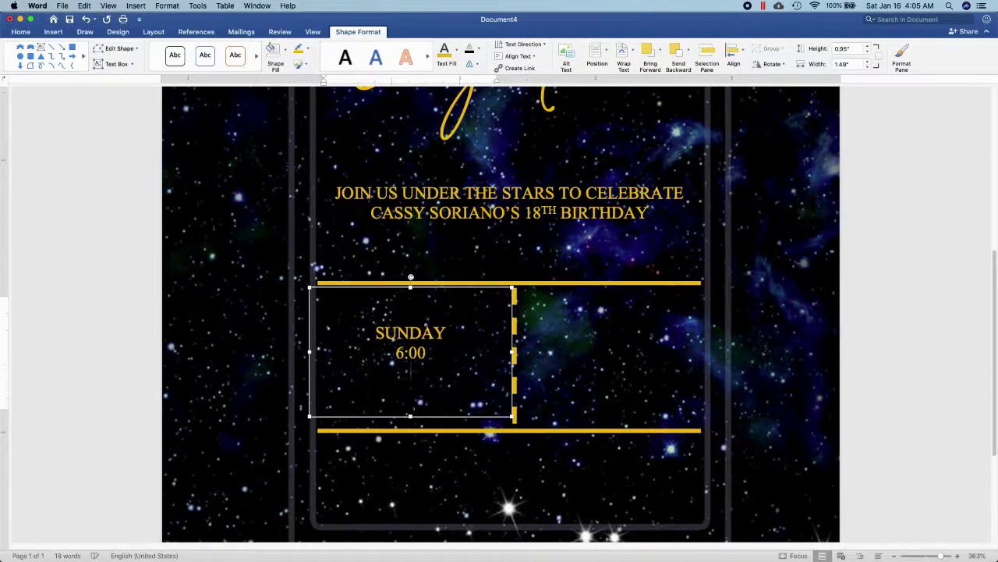
pyautogui.write(' THE E')
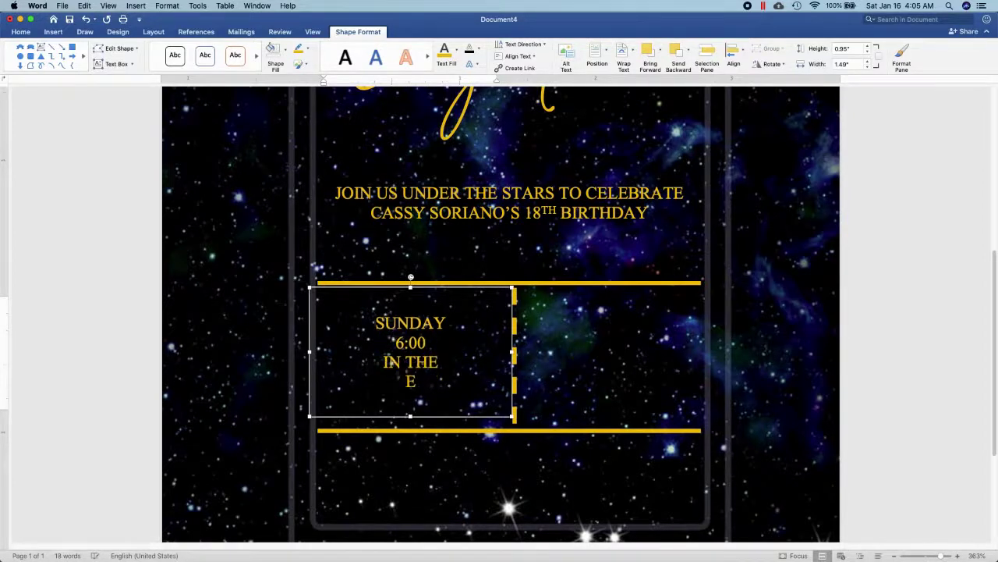
pyautogui.write('VENING')
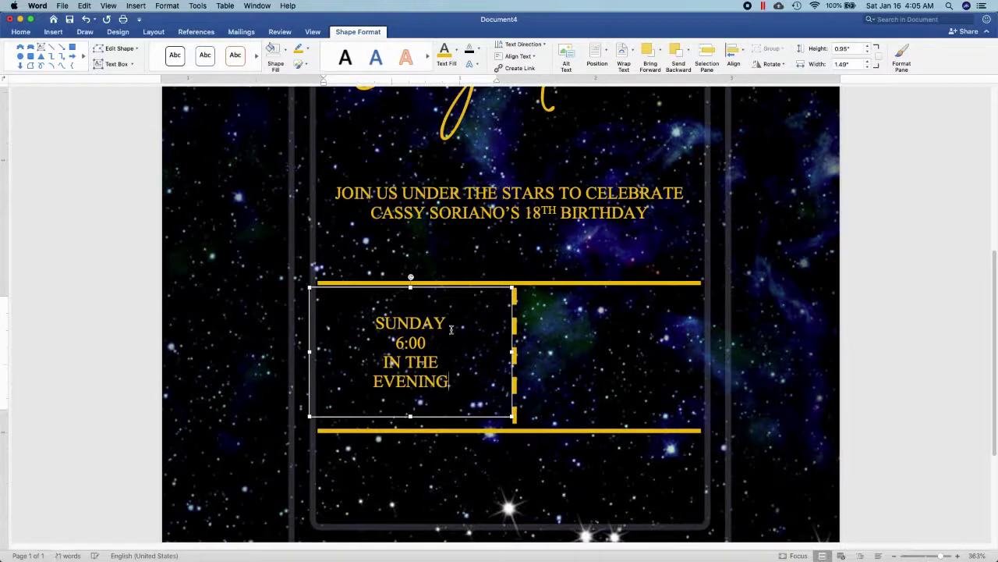
# Step: Enlarge the 6:00 text, fit the box to the gold line, and copy the SUNDAY box
pyautogui.moveTo(427, 343); pyautogui.dragTo(396, 347)
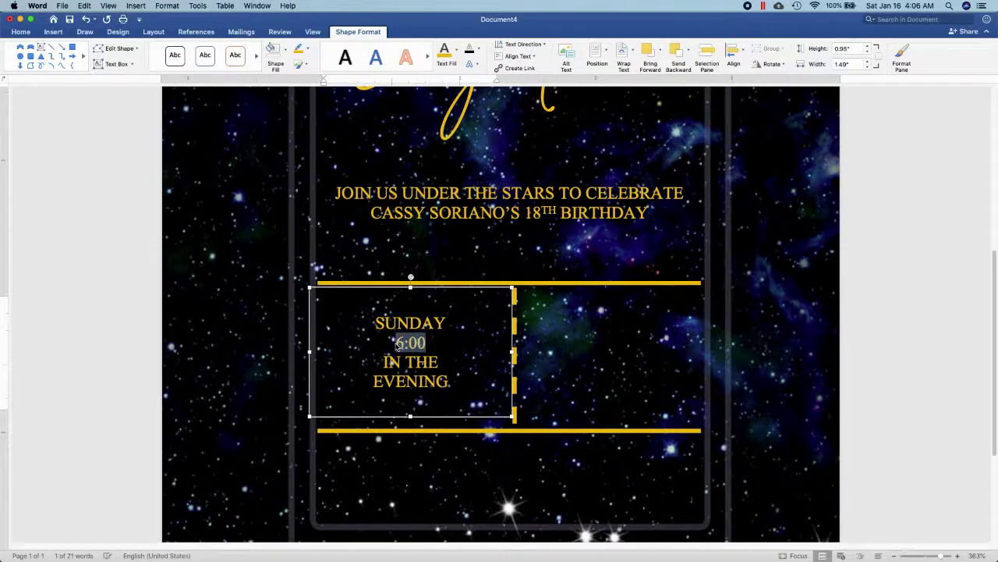
pyautogui.press('super+shift+period')
pyautogui.press('super+shift+period')
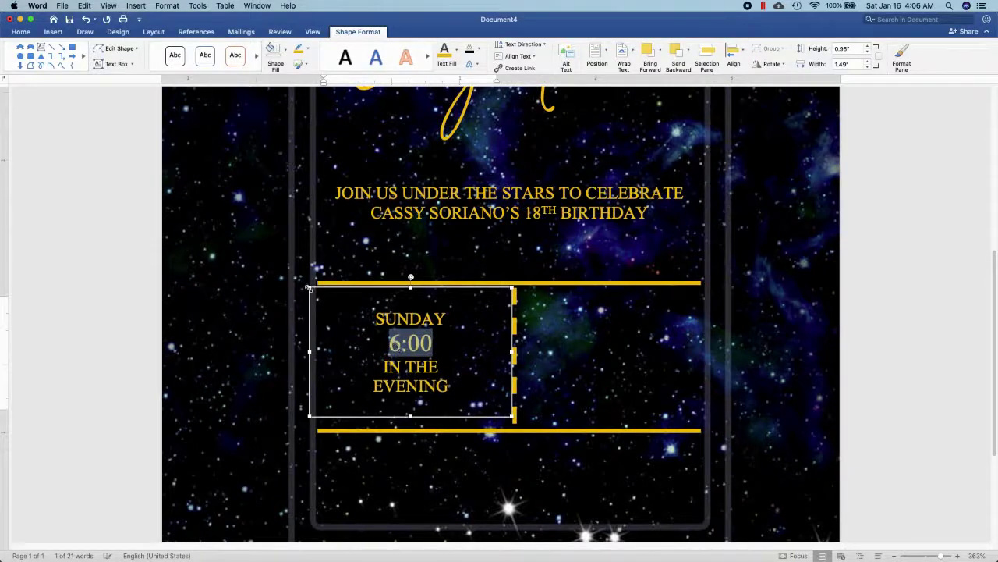
pyautogui.moveTo(308, 288); pyautogui.dragTo(316, 288)
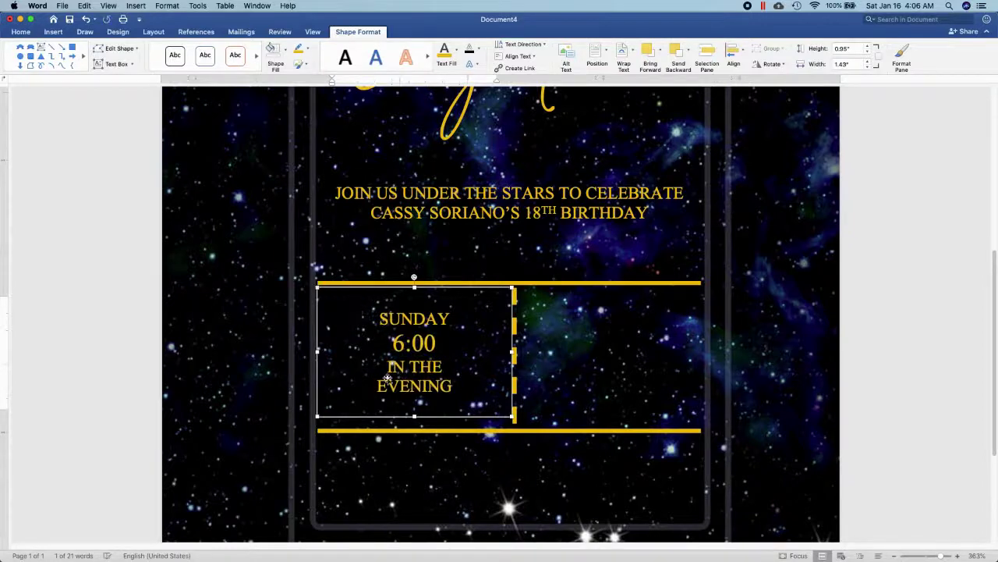
pyautogui.moveTo(415, 417); pyautogui.dragTo(414, 426)
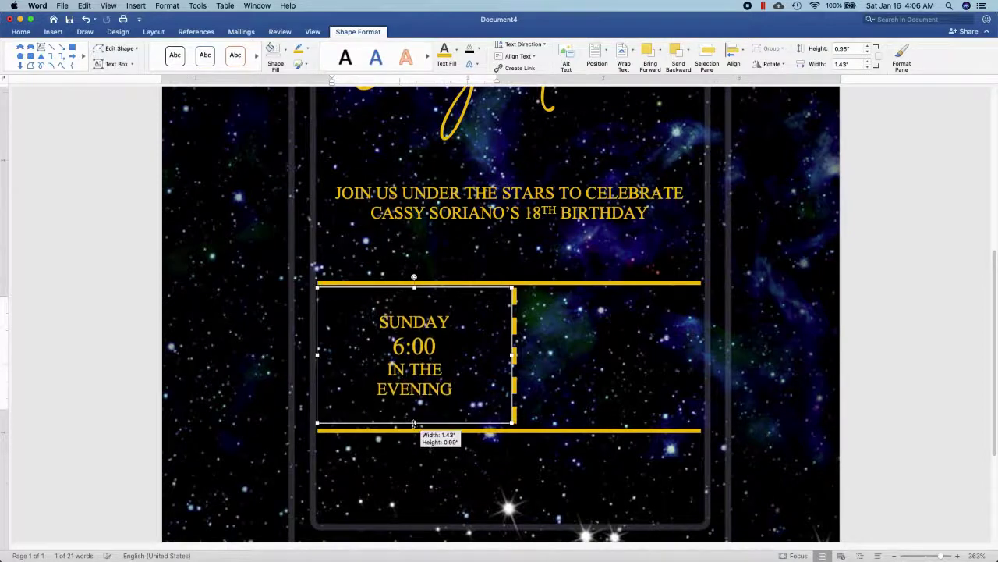
pyautogui.moveTo(439, 348); pyautogui.dragTo(386, 348)
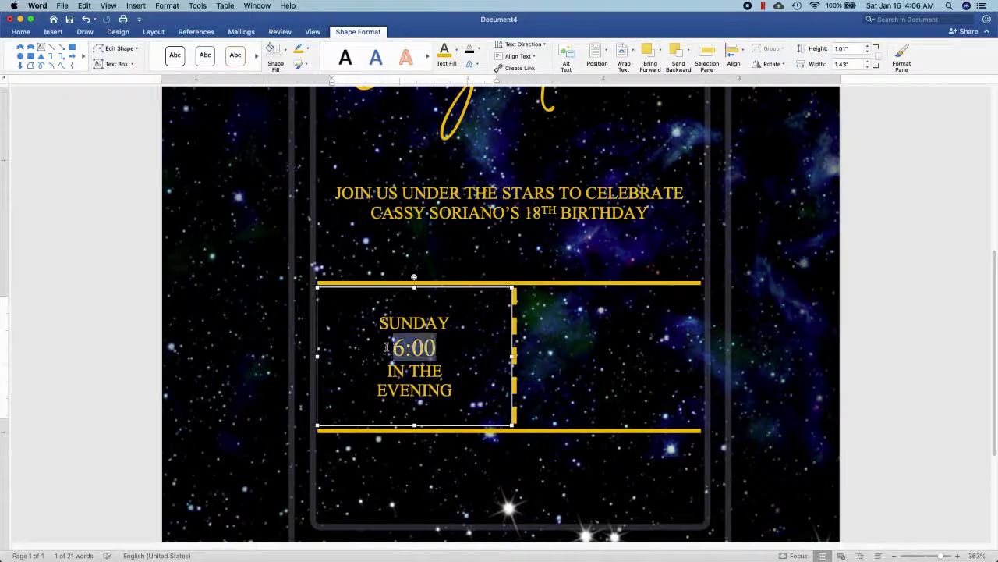
pyautogui.press('super+shift+period')
pyautogui.press('super+shift+period')
pyautogui.press('super+shift+period')
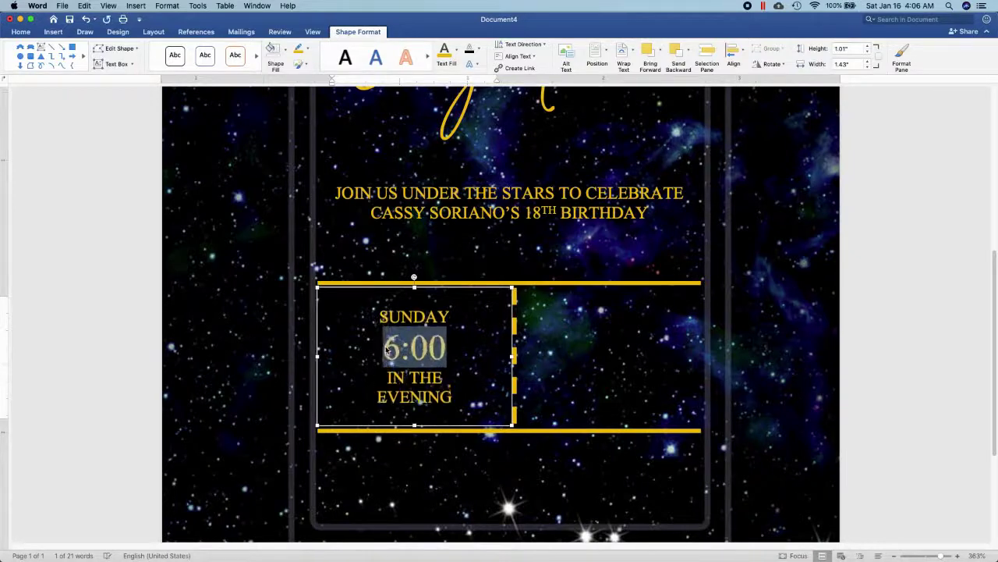
pyautogui.press('super+shift+period')
pyautogui.press('super+shift+period')
pyautogui.press('super+shift+period')
pyautogui.press('super+shift+period')
pyautogui.press('super+shift+period')
pyautogui.press('super+shift+period')
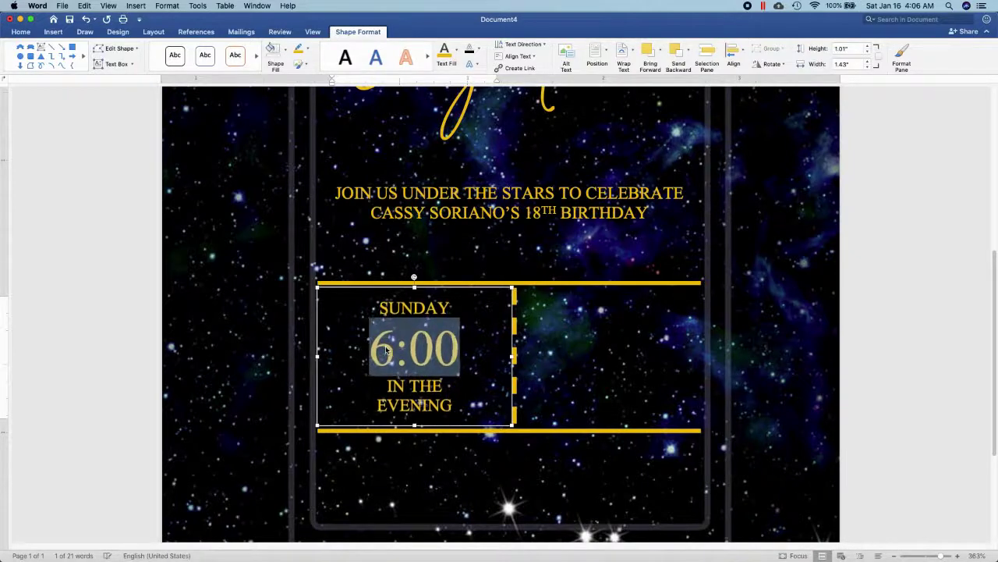
pyautogui.press('super+shift+period')
pyautogui.press('super+shift+period')
pyautogui.press('super+shift+period')
pyautogui.press('super+shift+period')
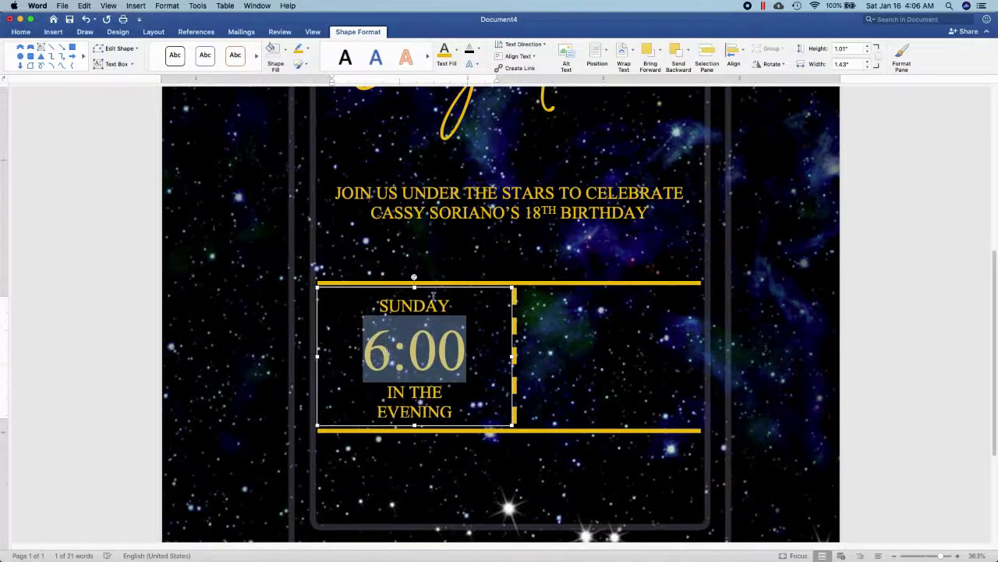
pyautogui.click(449, 290)
pyautogui.press('super+c')
# Step: Paste the copied box right of the dashed divider, retype it as FEBRUARY, and fit it
pyautogui.press('super+v')
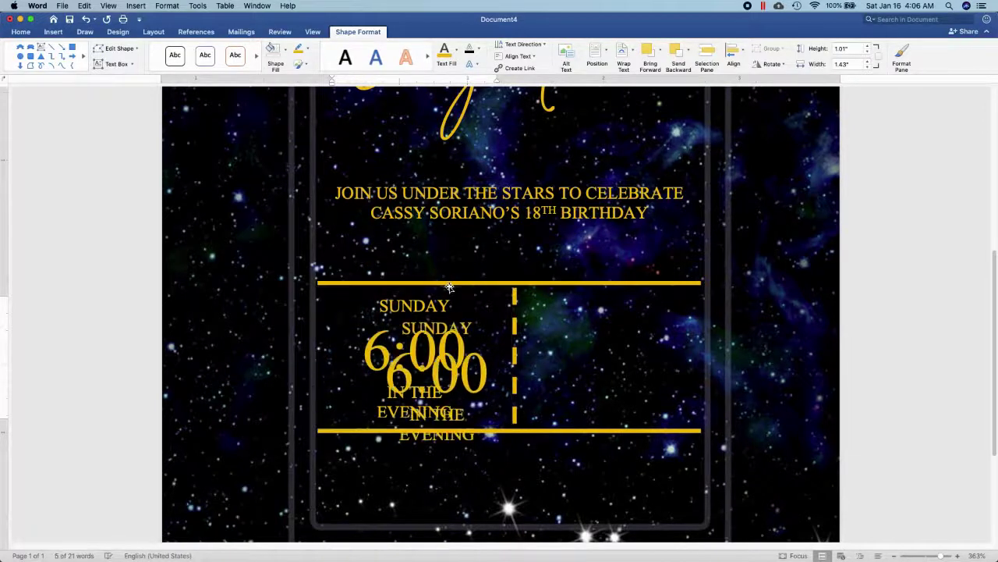
pyautogui.moveTo(454, 322); pyautogui.dragTo(607, 350)
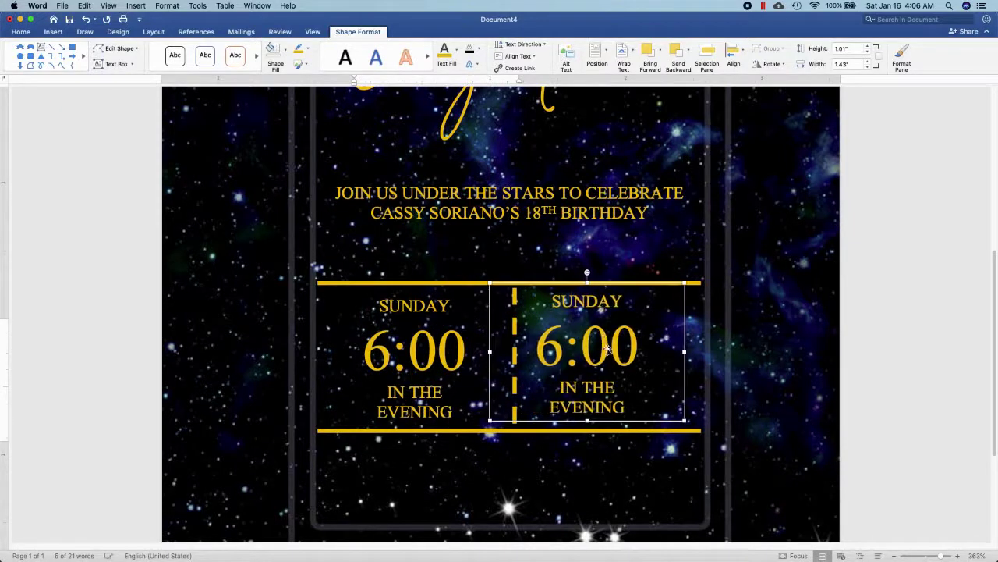
pyautogui.press('super+a')
pyautogui.write('F')
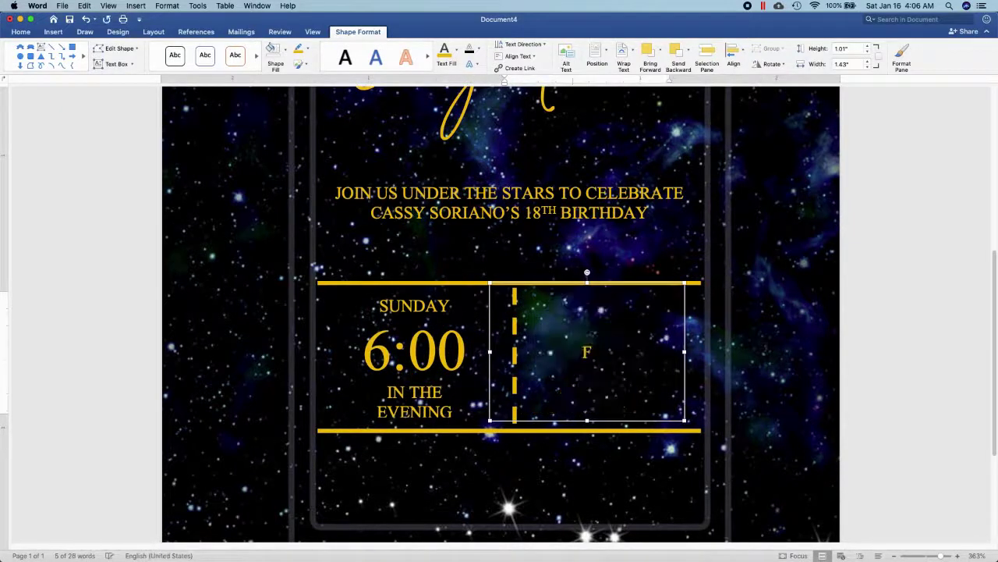
pyautogui.write('EBRUARY')
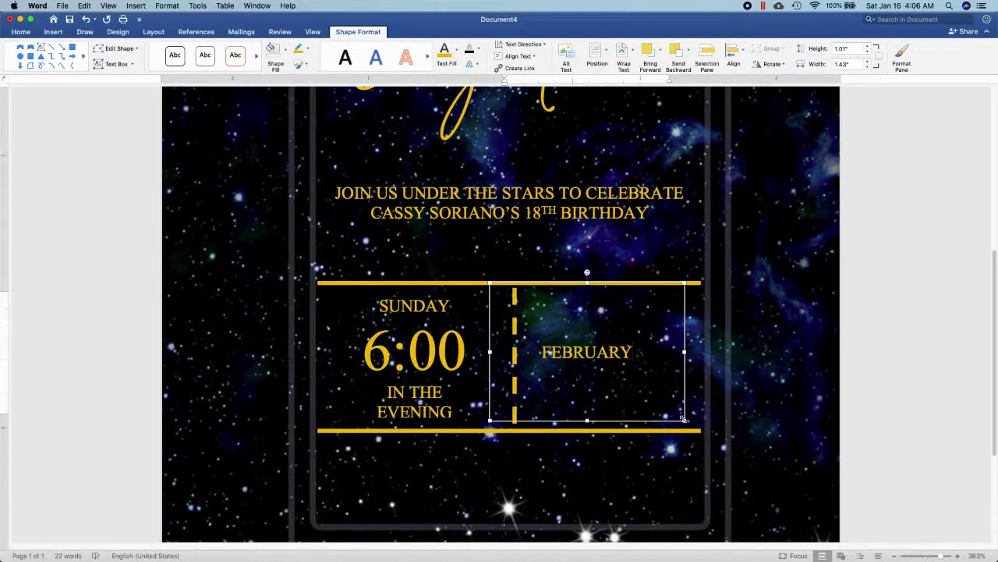
pyautogui.moveTo(683, 419)
pyautogui.mouseDown()
pyautogui.moveTo(650, 340)
pyautogui.moveTo(664, 336)
pyautogui.mouseUp()
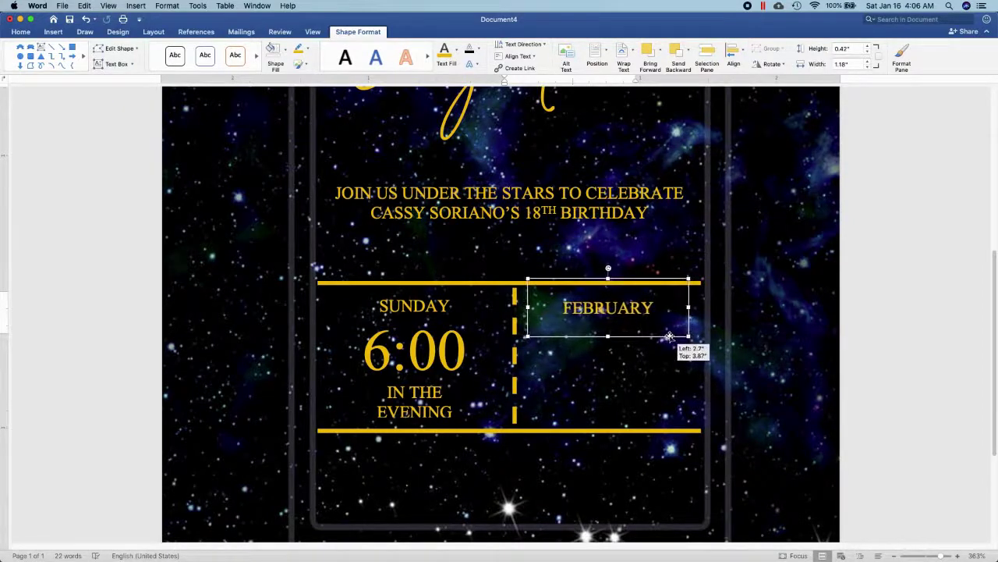
pyautogui.moveTo(664, 337); pyautogui.dragTo(678, 394)
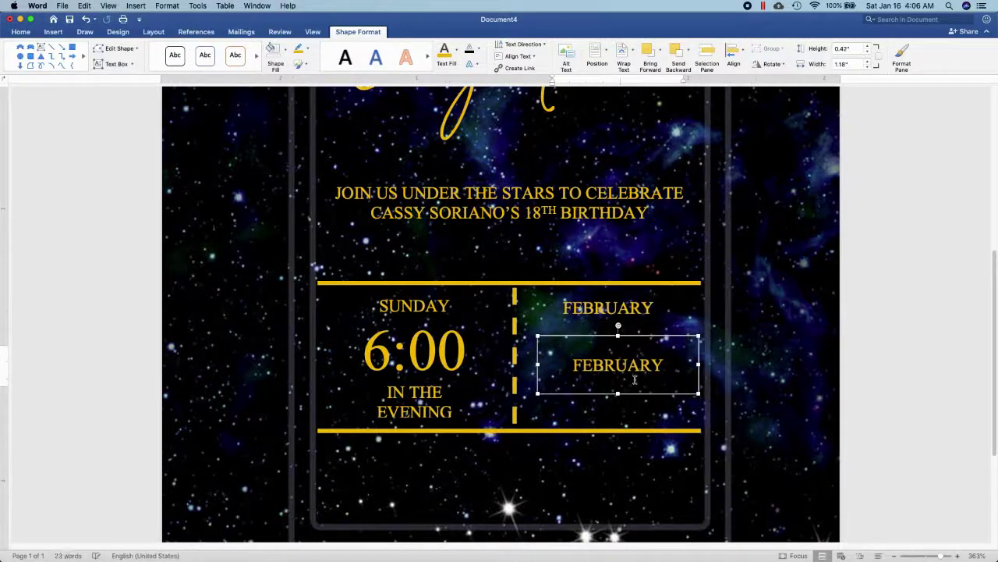
# Step: Change the lower copy to 14 and increase its font size
pyautogui.doubleClick(635, 378)
pyautogui.write('14')
pyautogui.doubleClick(636, 379)
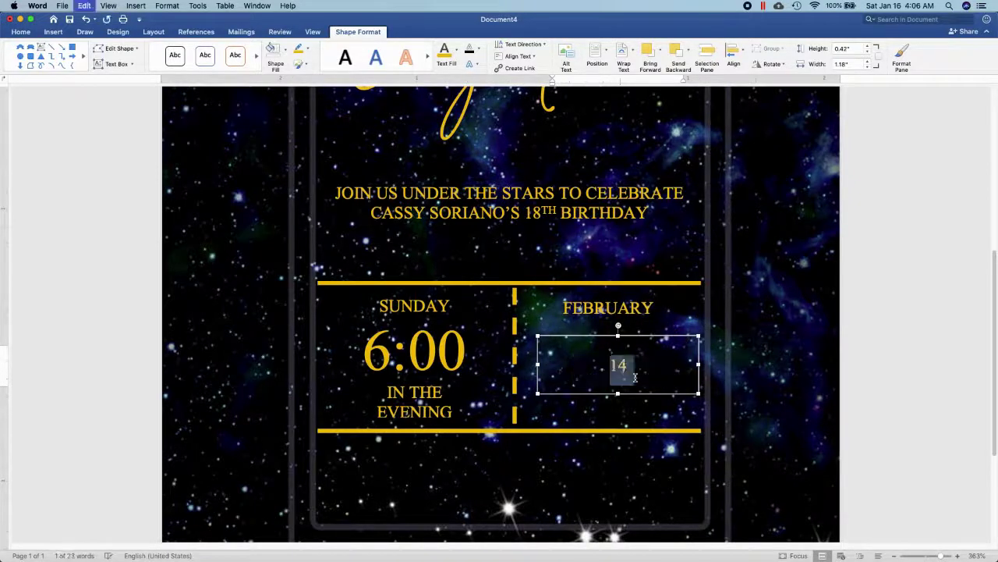
pyautogui.press('super+shift+period')
pyautogui.press('super+shift+period')
pyautogui.press('super+shift+period')
pyautogui.press('super+shift+period')
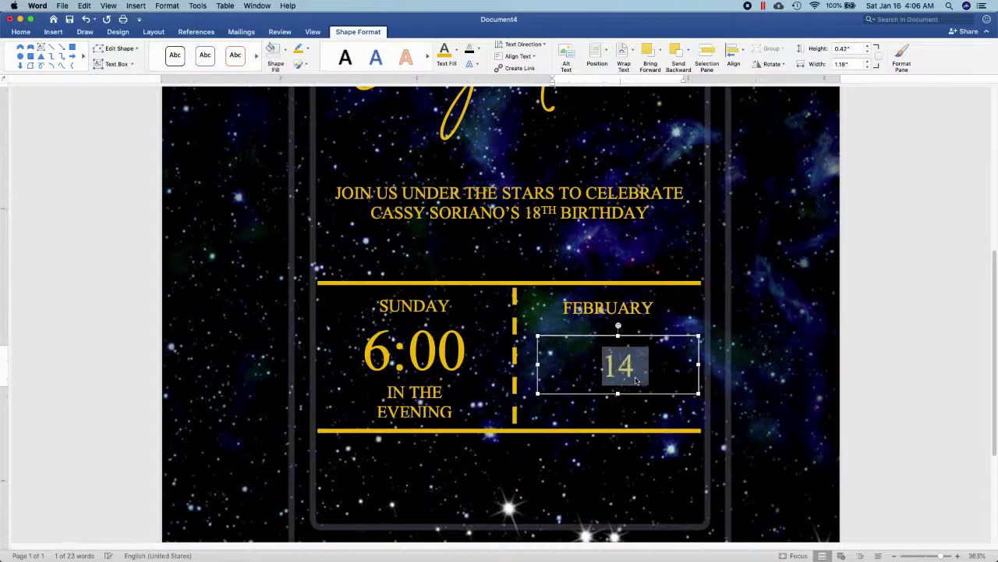
pyautogui.press('super+shift+period')
pyautogui.moveTo(699, 393); pyautogui.dragTo(627, 418)
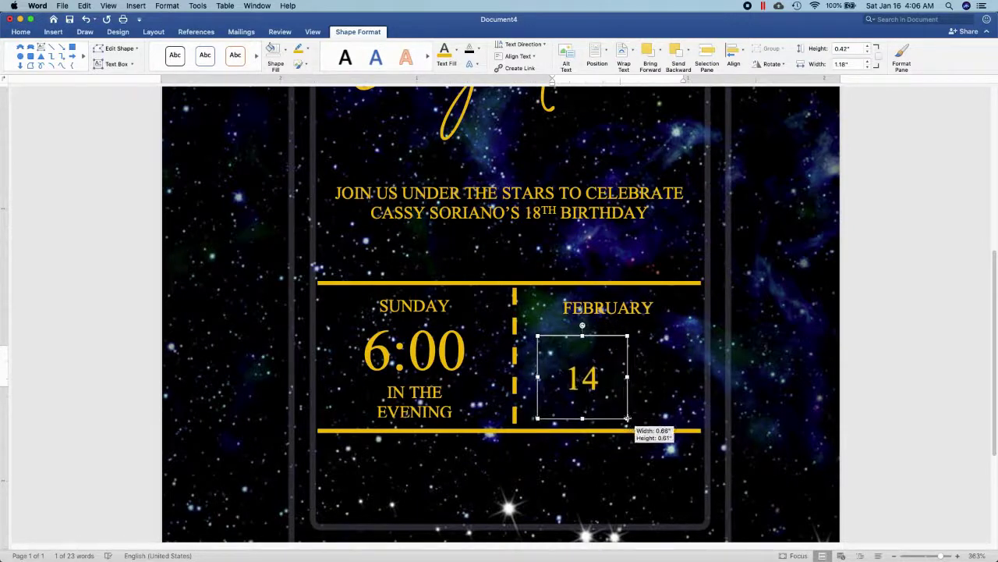
pyautogui.press('super+shift+period')
pyautogui.press('super+shift+period')
pyautogui.press('super+shift+period')
pyautogui.press('super+shift+period')
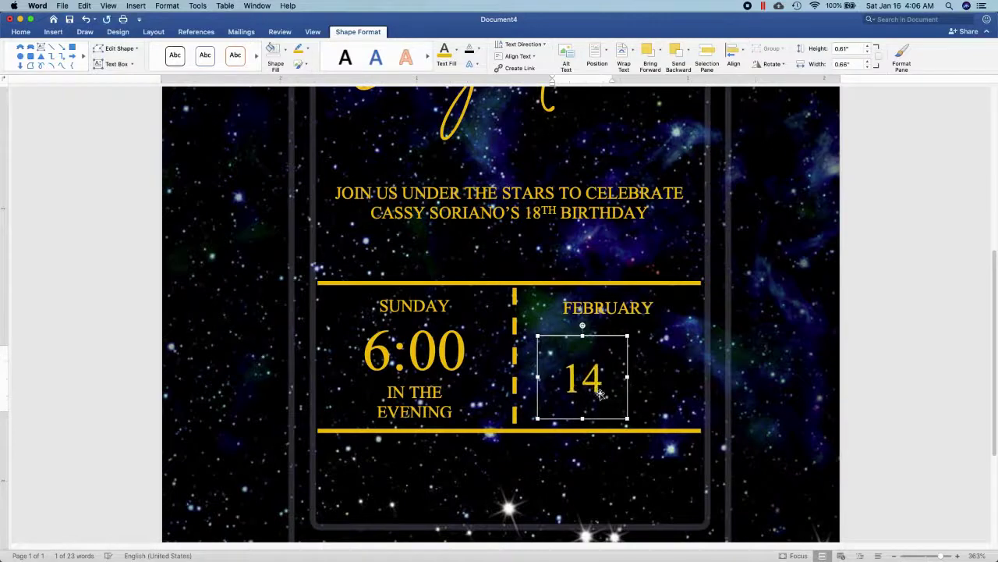
pyautogui.press('super+shift+period')
pyautogui.press('super+shift+period')
pyautogui.press('super+shift+period')
pyautogui.press('super+shift+period')
pyautogui.press('super+shift+period')
pyautogui.press('super+shift+period')
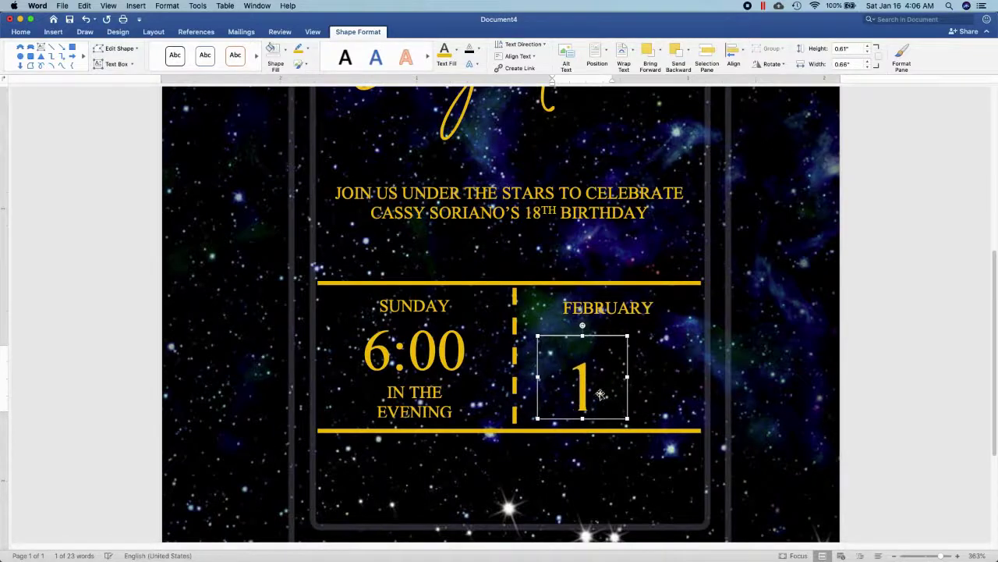
# Step: Resize the 14 box, enlarge it further, and place it under FEBRUARY beside the dashed line
pyautogui.moveTo(627, 378); pyautogui.dragTo(636, 379)
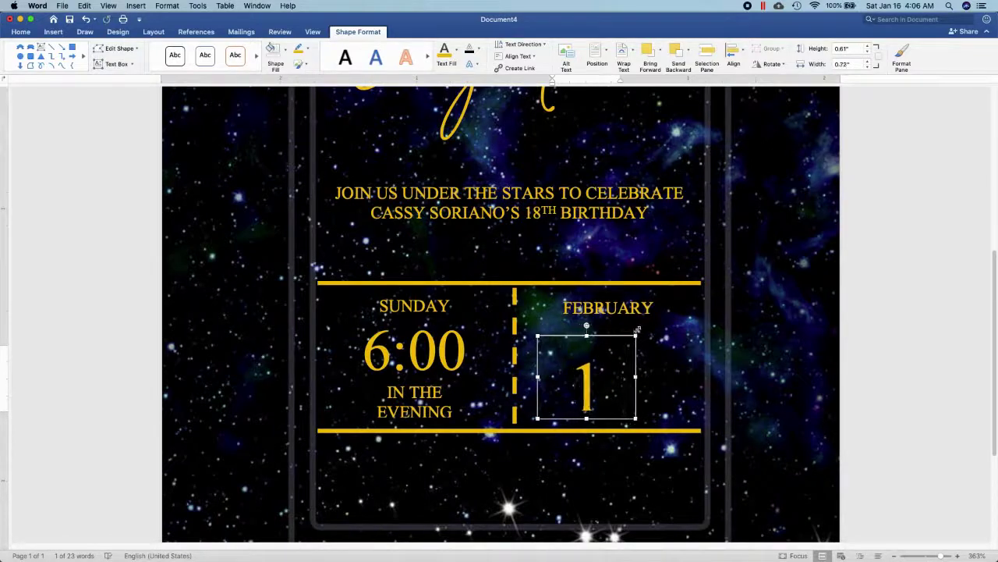
pyautogui.moveTo(635, 337); pyautogui.dragTo(649, 310)
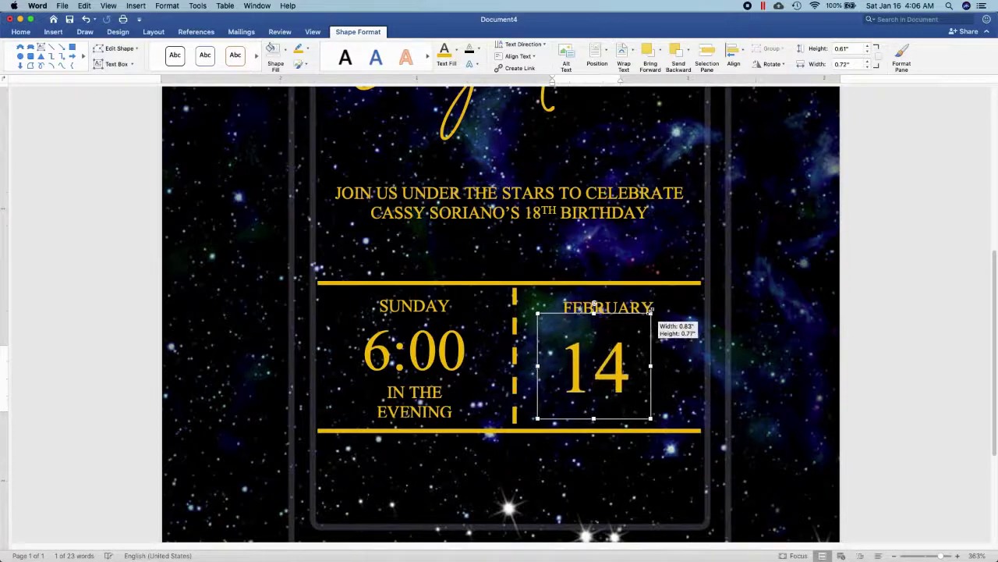
pyautogui.press('BackSpace')
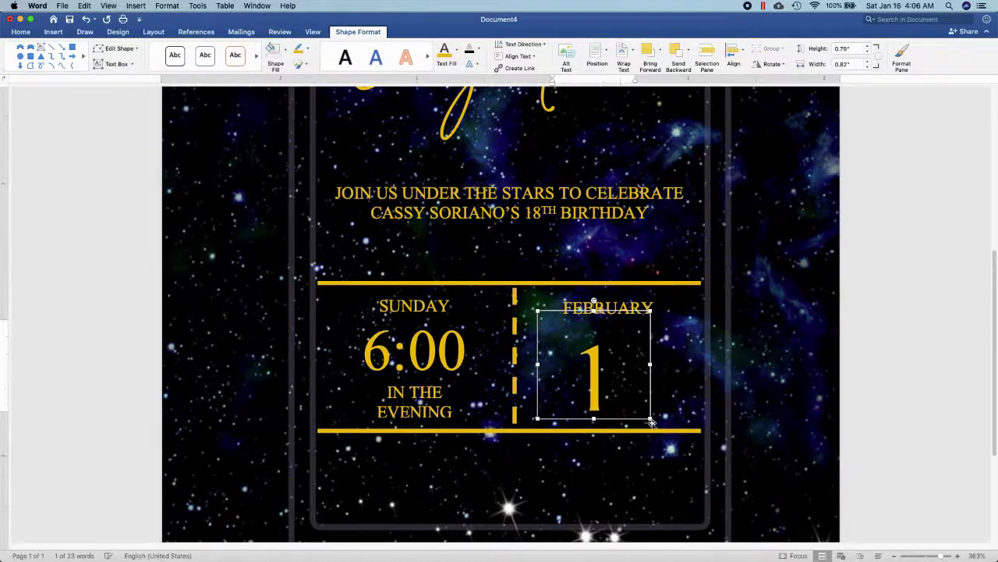
pyautogui.moveTo(651, 419); pyautogui.dragTo(689, 436)
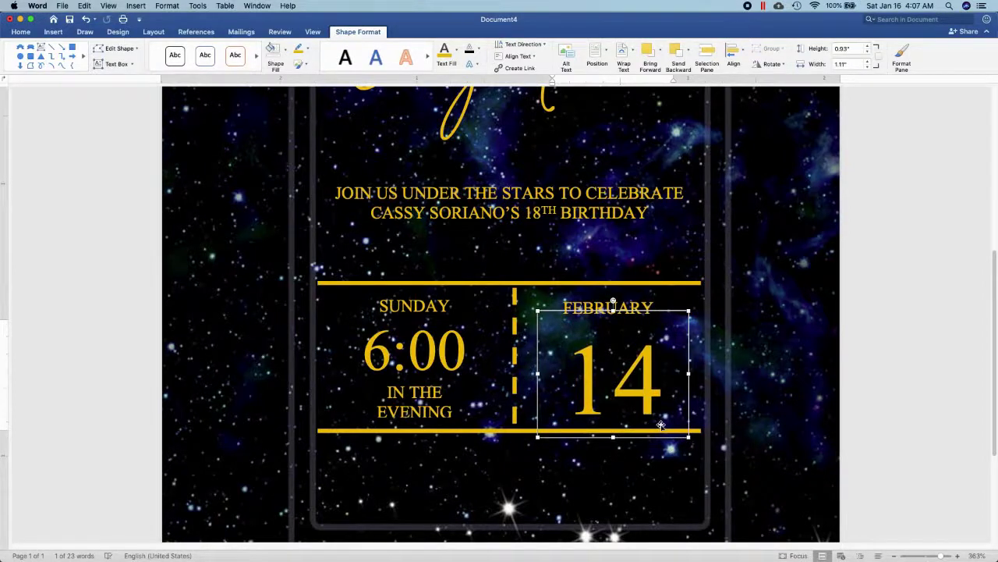
pyautogui.press('super+bracketright')
pyautogui.press('super+bracketright')
pyautogui.press('super+bracketright')
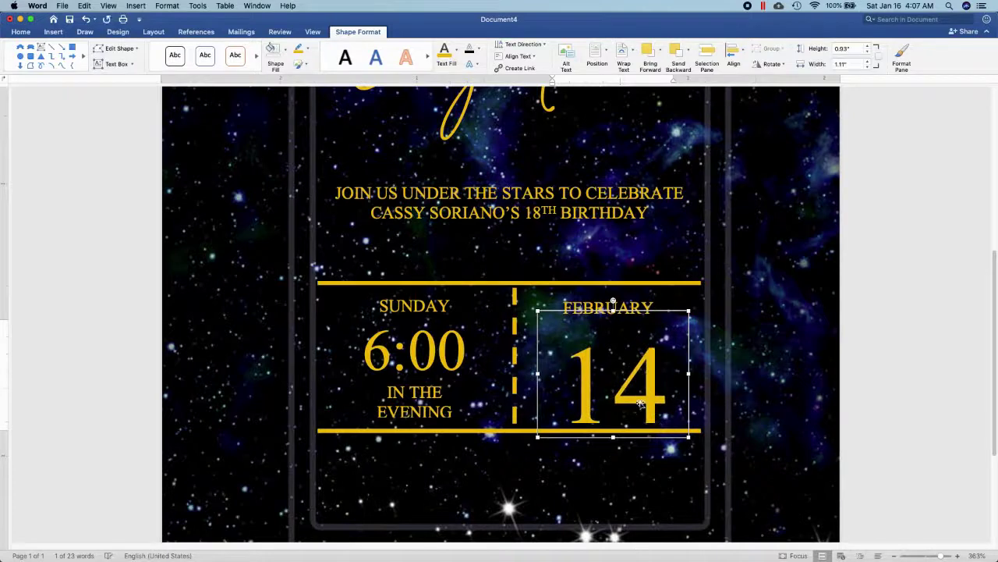
pyautogui.moveTo(641, 400); pyautogui.dragTo(620, 379)
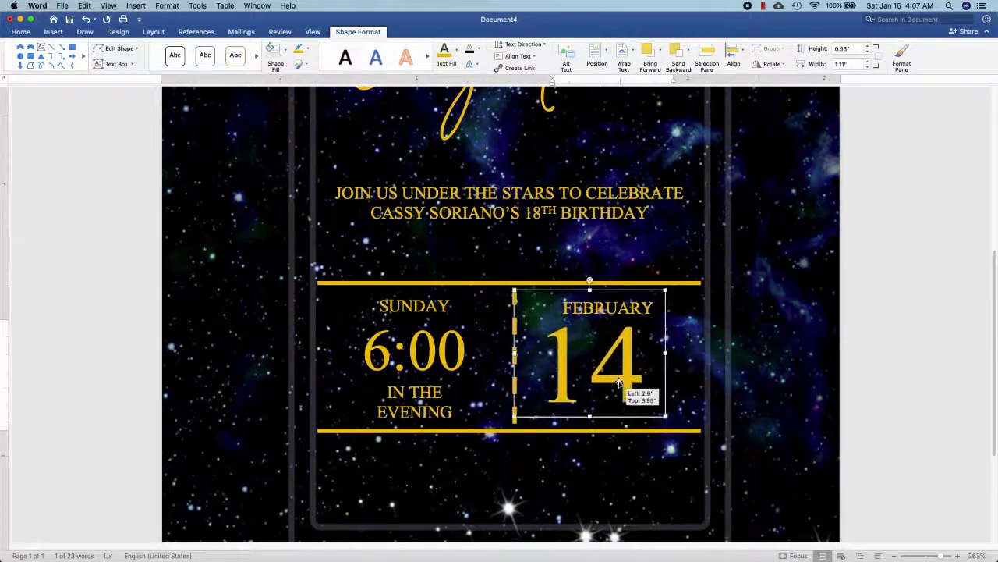
pyautogui.moveTo(620, 379); pyautogui.dragTo(618, 383)
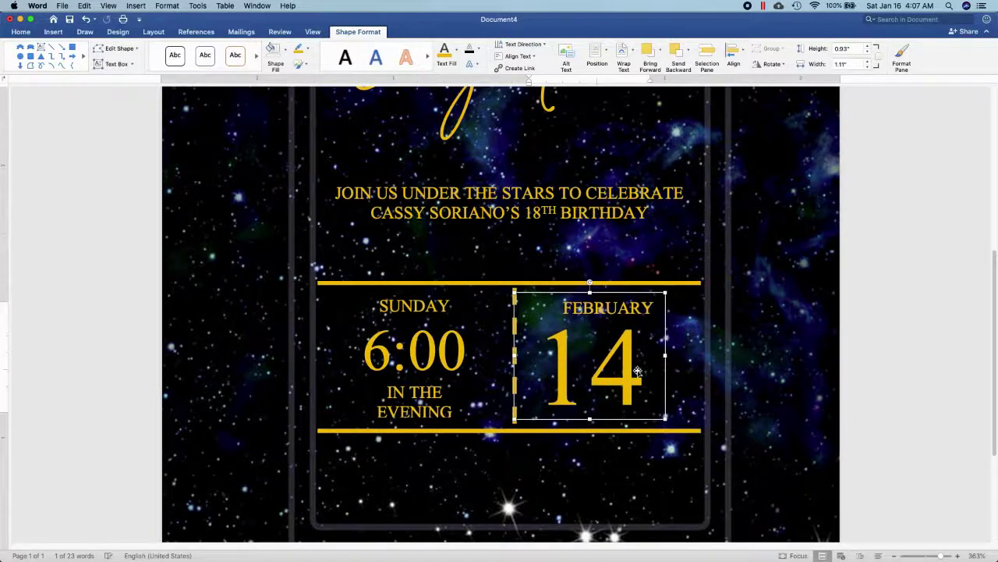
pyautogui.click(670, 305)
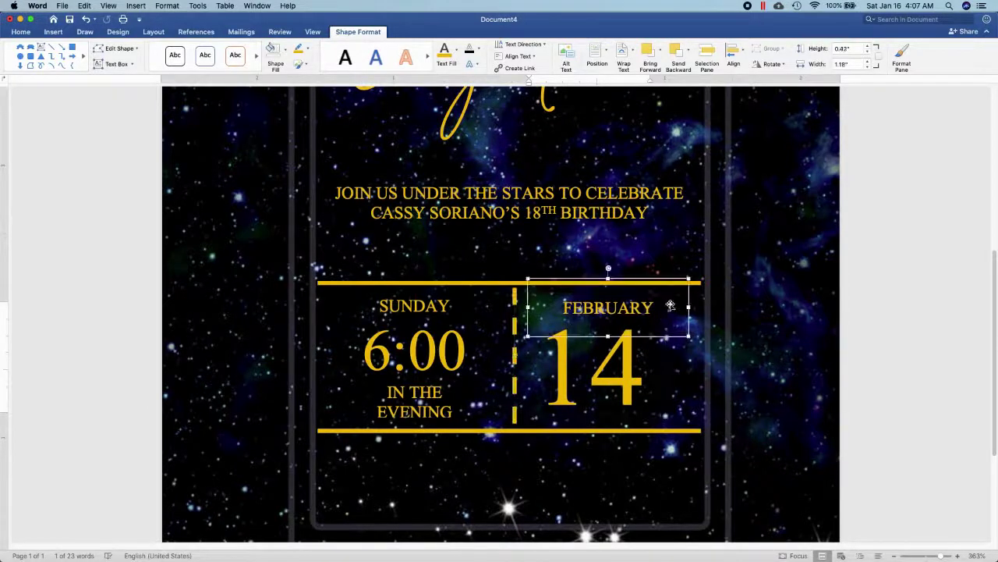
# Step: Duplicate the FEBRUARY box, retype it as 2021, and rotate it right 90°
pyautogui.moveTo(670, 305); pyautogui.dragTo(671, 423)
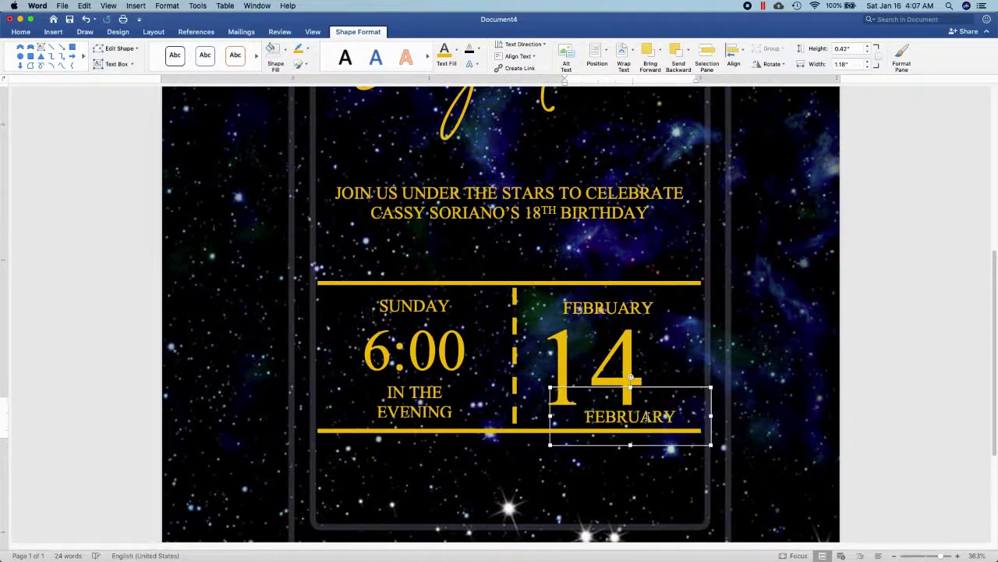
pyautogui.doubleClick(646, 417)
pyautogui.write('2021')
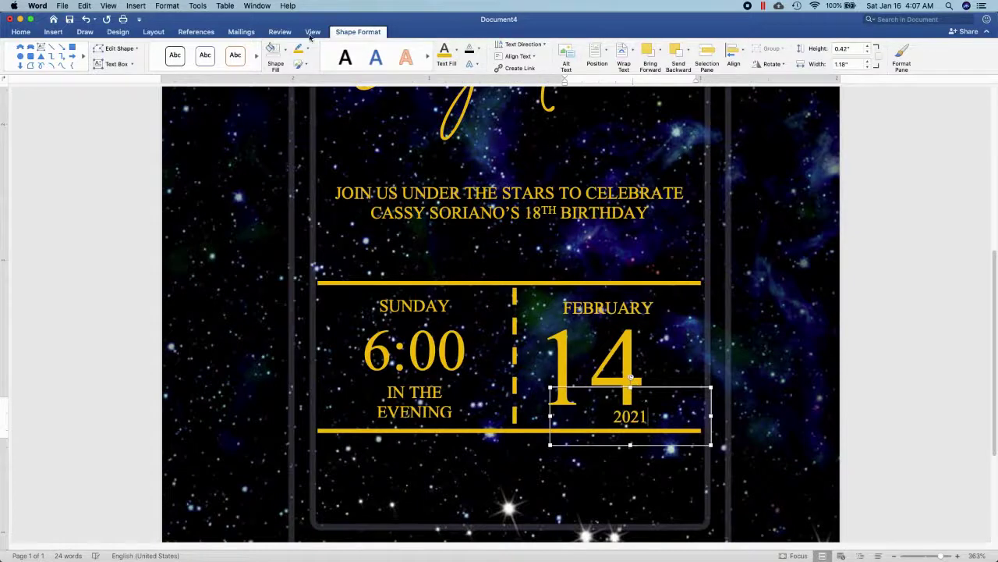
pyautogui.click(155, 32)
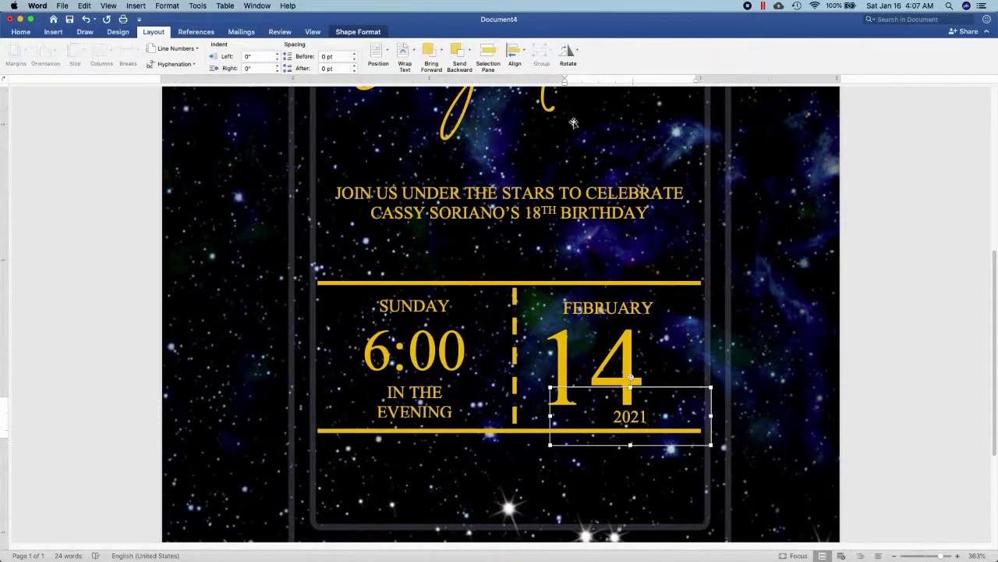
pyautogui.click(567, 51)
pyautogui.click(588, 69)
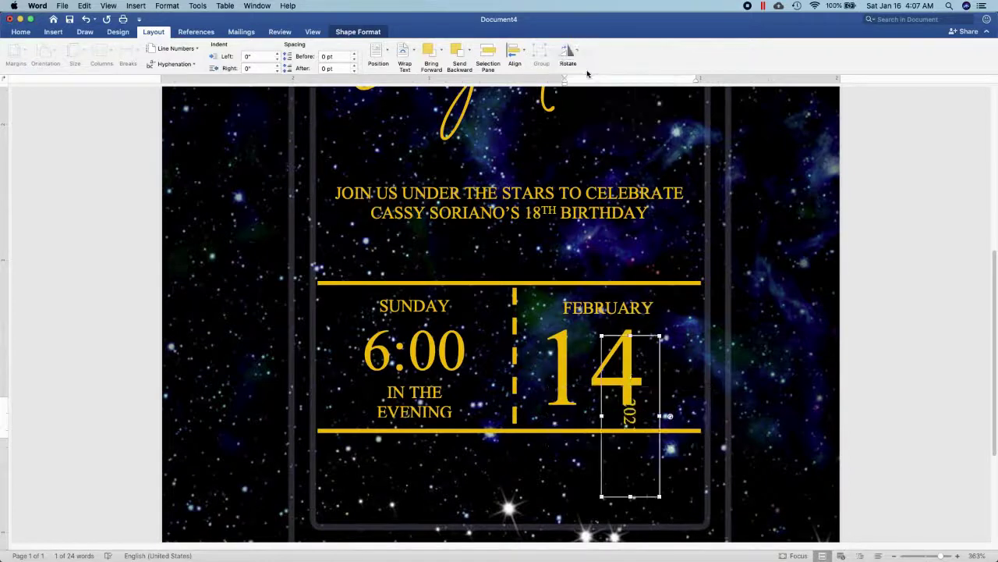
# Step: Position the vertical 2021 beside the 14 and nudge FEBRUARY 14 slightly left and up
pyautogui.moveTo(648, 335); pyautogui.dragTo(674, 283)
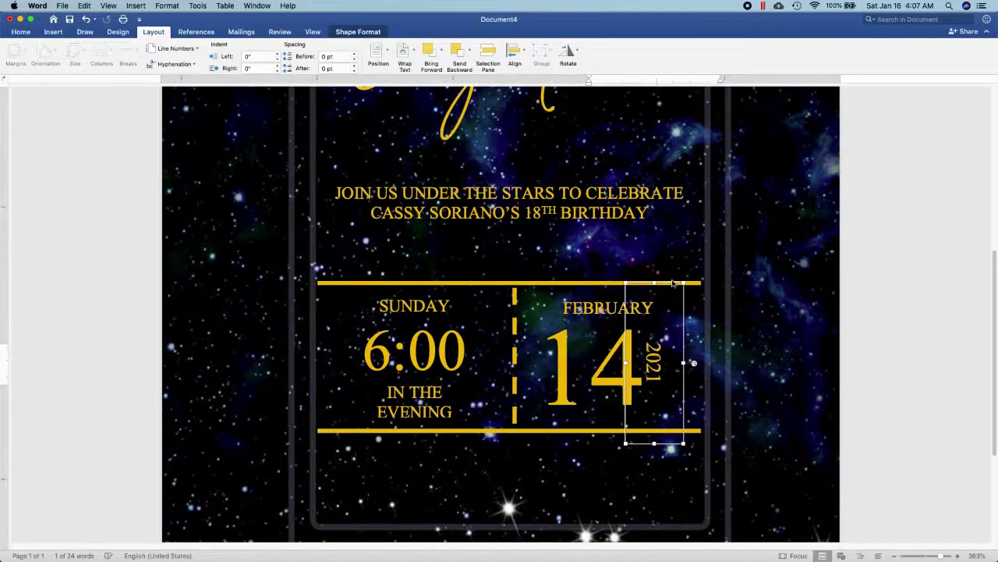
pyautogui.press('super+bracketright')
pyautogui.press('super+bracketright')
pyautogui.press('super+bracketright')
pyautogui.press('super+bracketright')
pyautogui.press('super+bracketright')
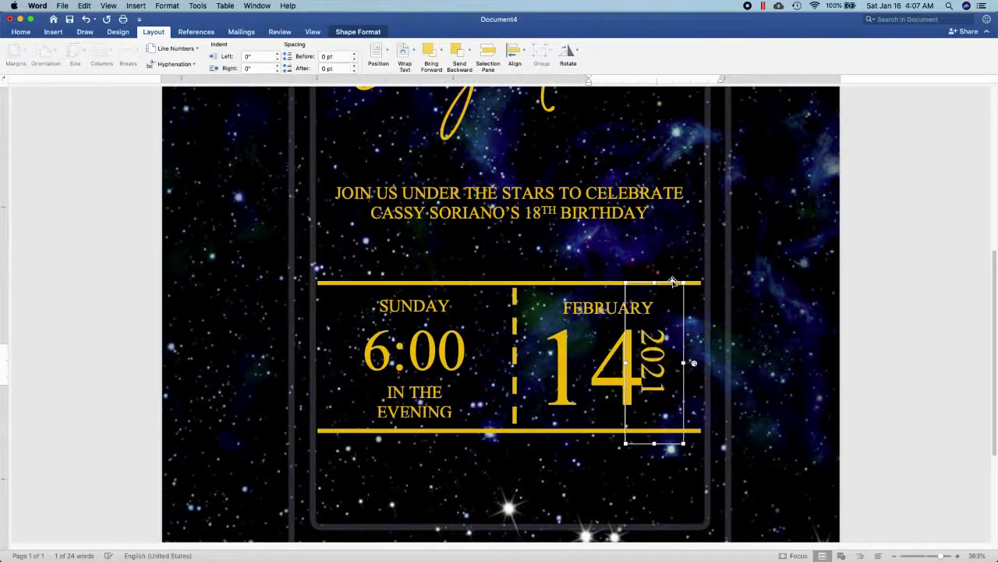
pyautogui.press('super+bracketleft')
pyautogui.press('super+bracketleft')
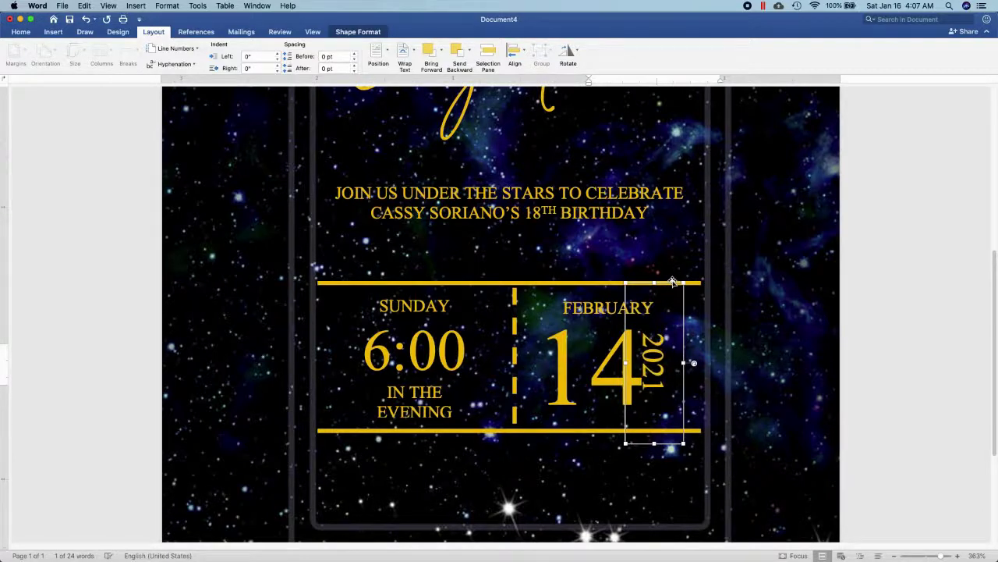
pyautogui.moveTo(683, 324); pyautogui.dragTo(684, 326)
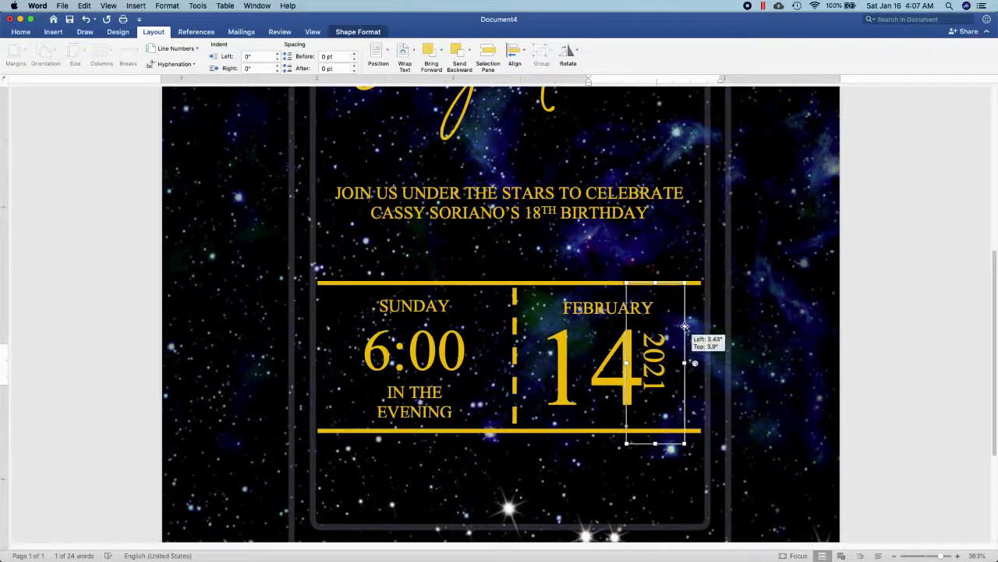
pyautogui.click(572, 353)
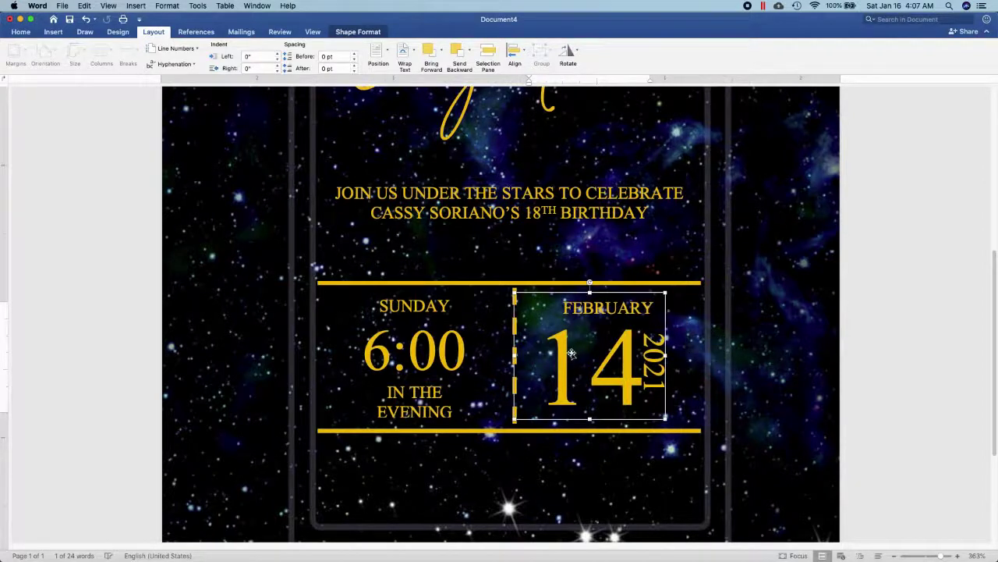
pyautogui.press('Left')
pyautogui.press('Up')
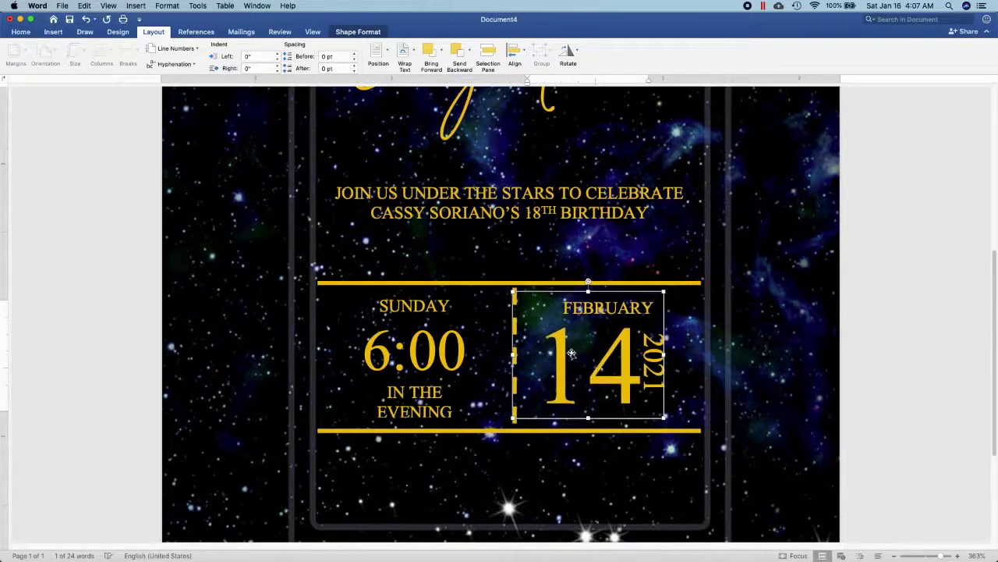
pyautogui.click(672, 308)
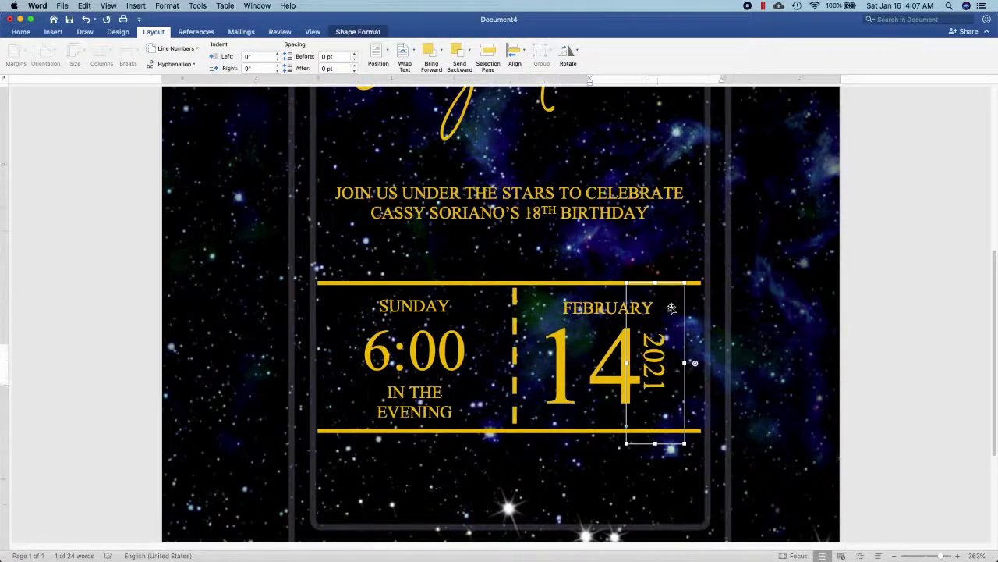
pyautogui.click(564, 296)
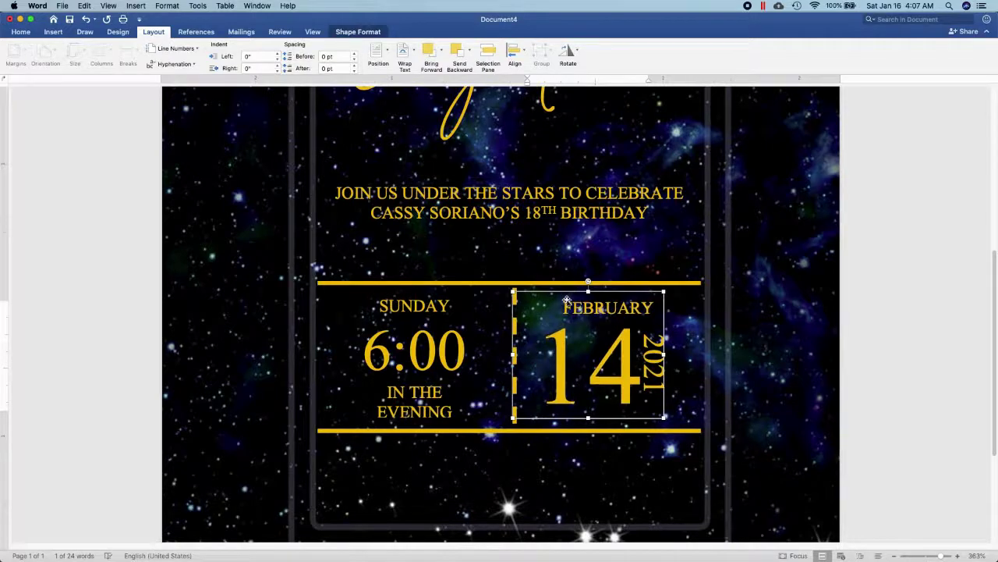
pyautogui.click(867, 365)
# Step: Drag a copy of the JOIN US text box just below the lower gold line
pyautogui.scroll(-3, 867, 364)
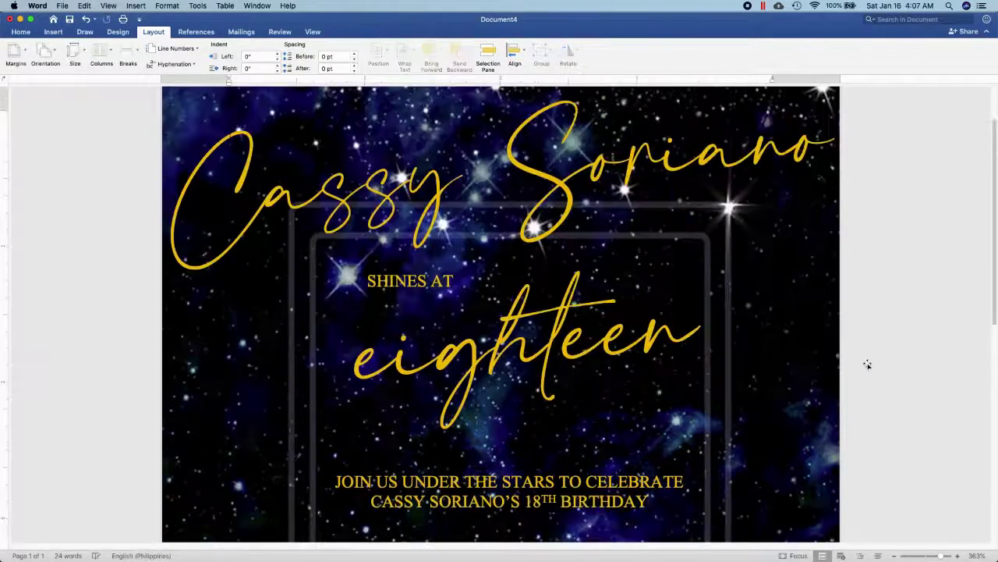
pyautogui.scroll(-3, 865, 364)
pyautogui.scroll(-2, 864, 364)
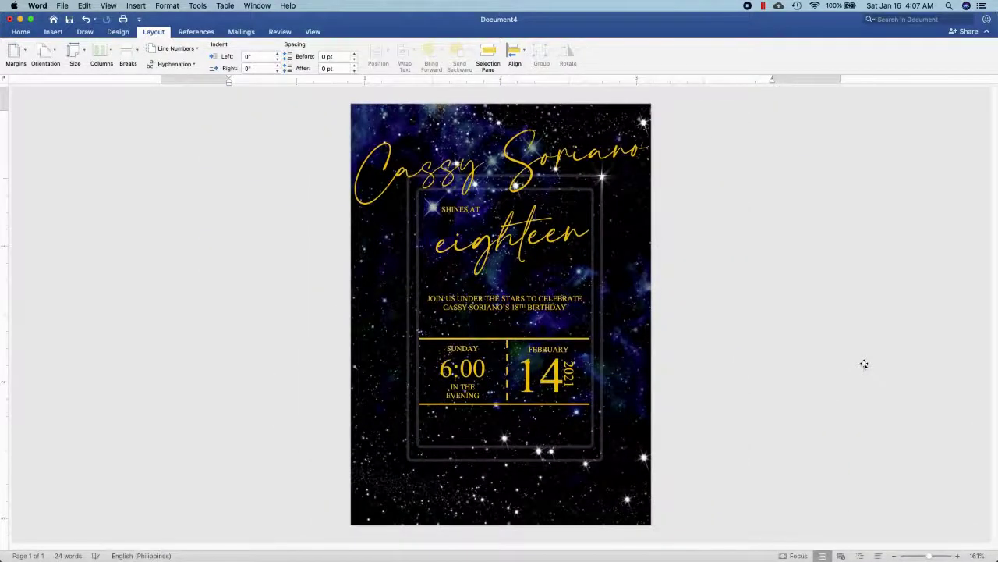
pyautogui.click(504, 306)
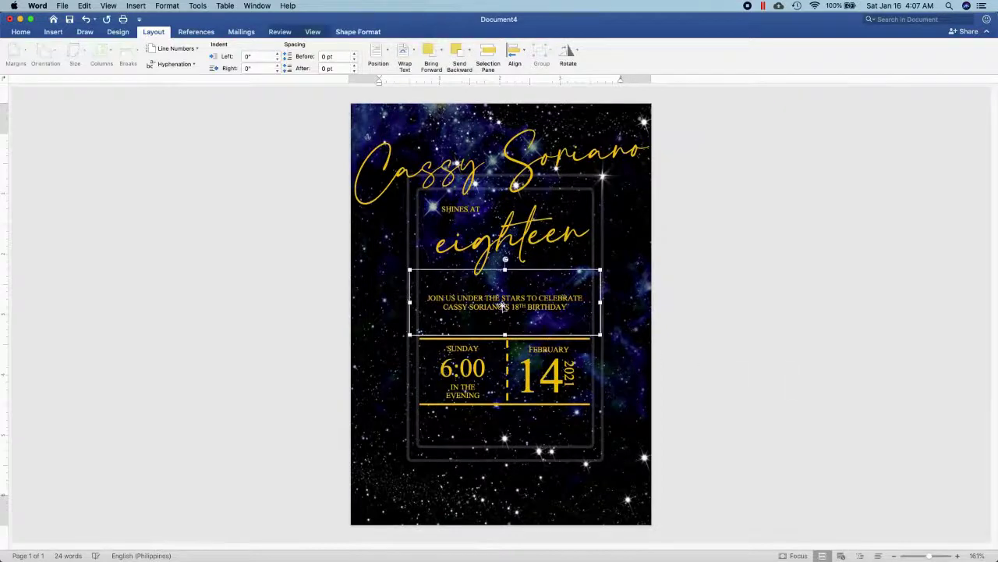
pyautogui.moveTo(493, 300)
pyautogui.mouseDown()
pyautogui.moveTo(503, 309)
pyautogui.moveTo(496, 429)
pyautogui.mouseUp()
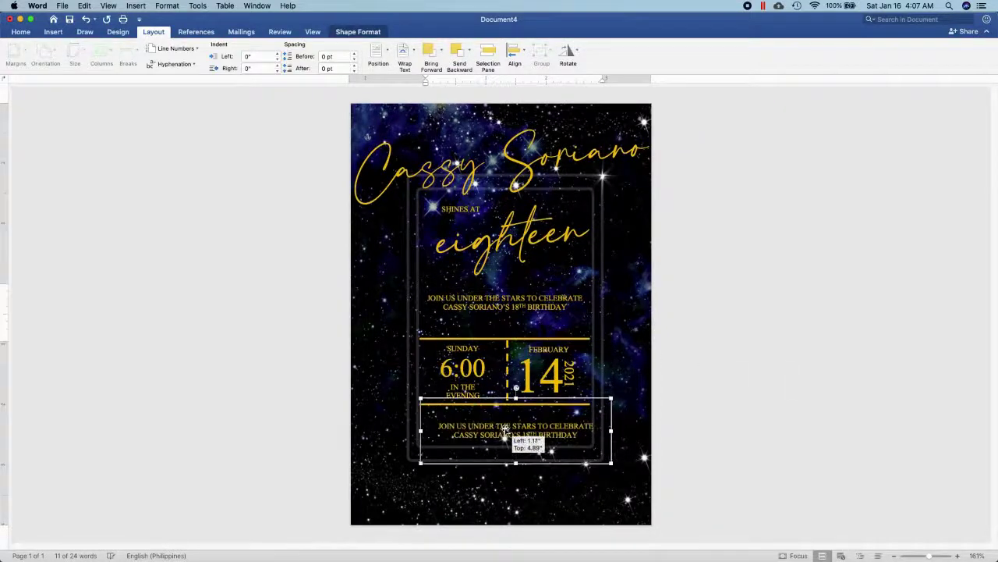
pyautogui.scroll(10, 496, 429)
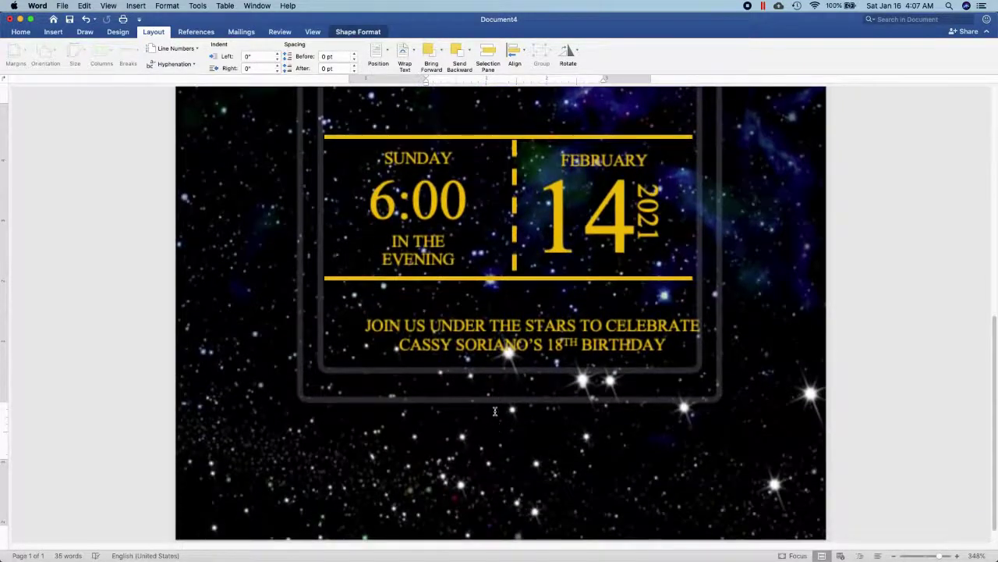
# Step: Retype the copied line as THE GRAND HOTEL and shift it slightly up and left
pyautogui.click(488, 331)
pyautogui.tripleClick(489, 332)
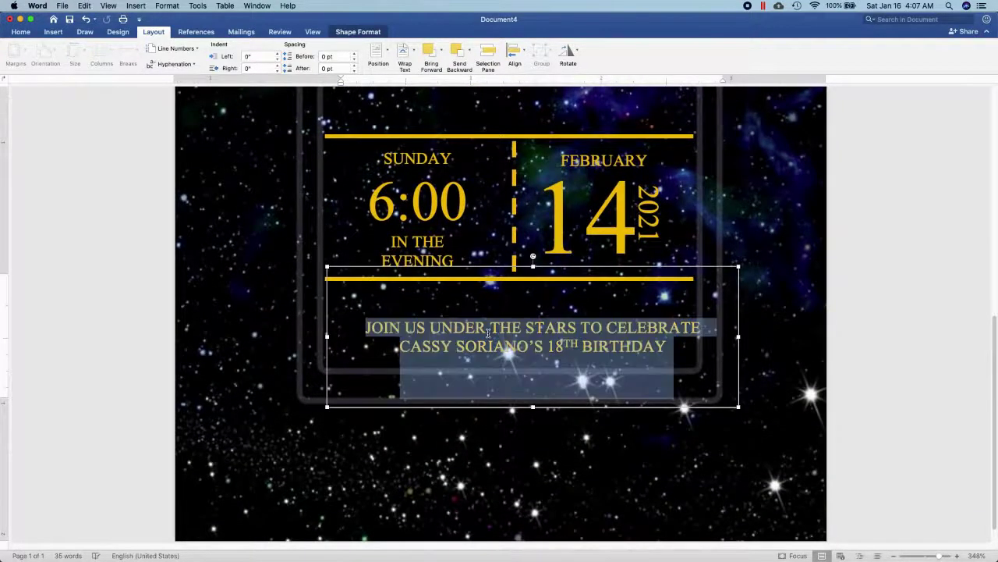
pyautogui.write('THE GRAND')
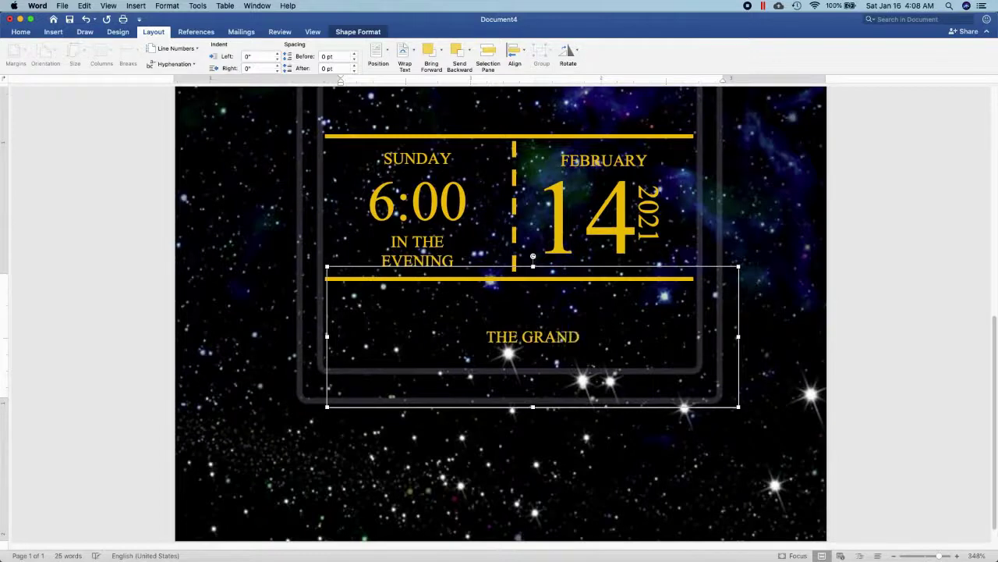
pyautogui.write(' HOTEL')
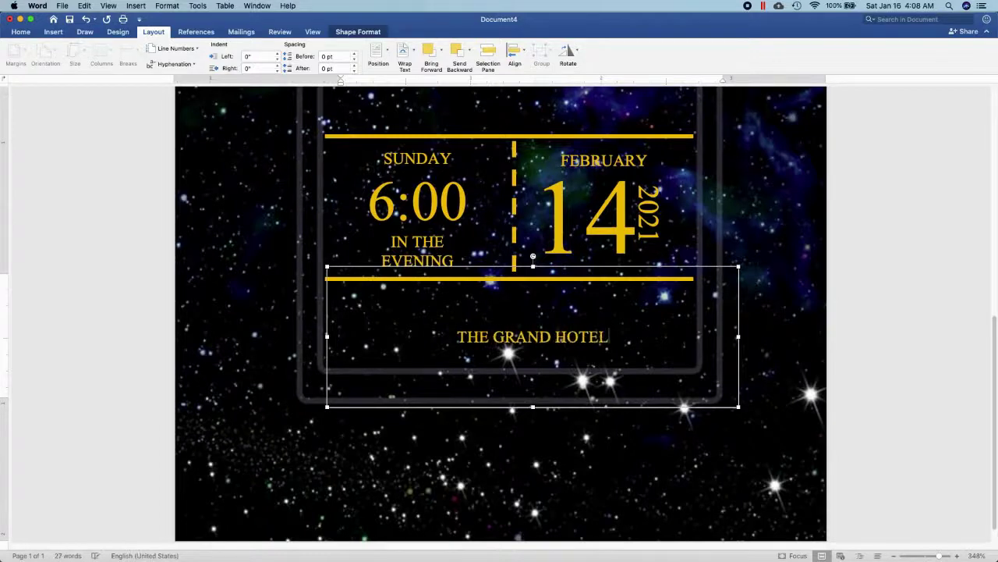
pyautogui.moveTo(682, 267); pyautogui.dragTo(660, 253)
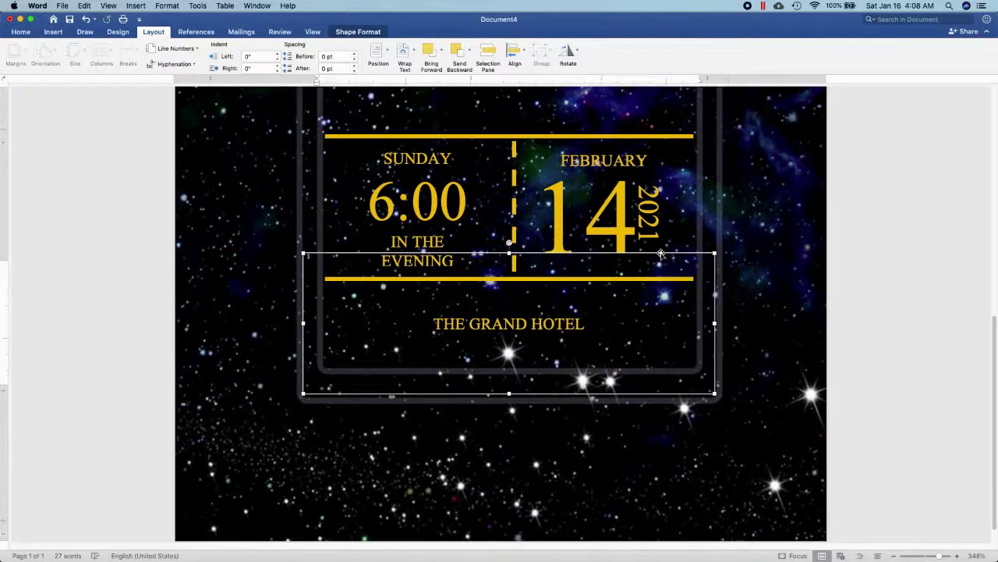
pyautogui.click(916, 354)
pyautogui.scroll(10, 916, 354)
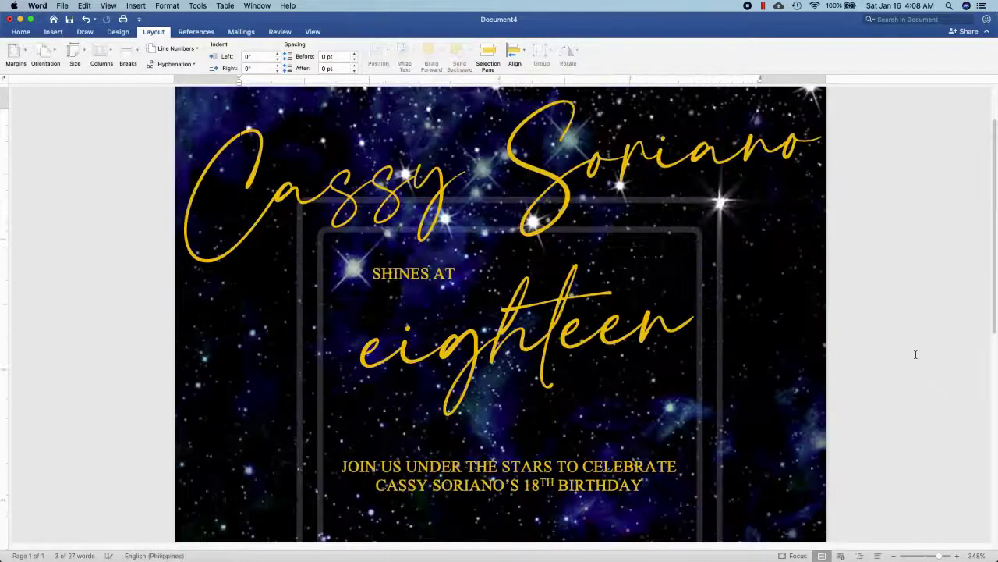
pyautogui.scroll(-2, 855, 369)
pyautogui.scroll(-2, 856, 369)
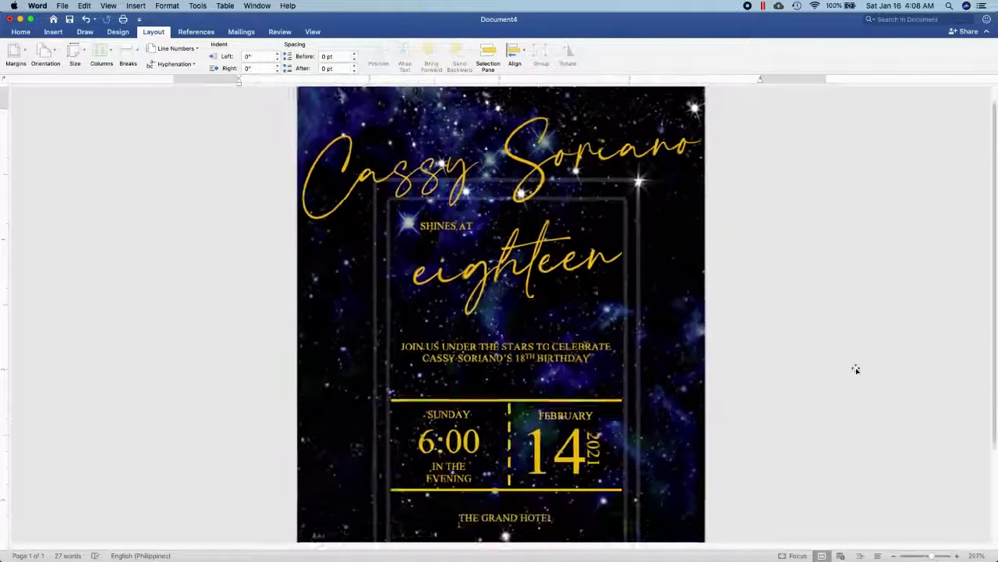
pyautogui.scroll(-1, 855, 369)
pyautogui.scroll(-1, 856, 369)
pyautogui.scroll(-1, 855, 369)
pyautogui.scroll(-1, 855, 369)
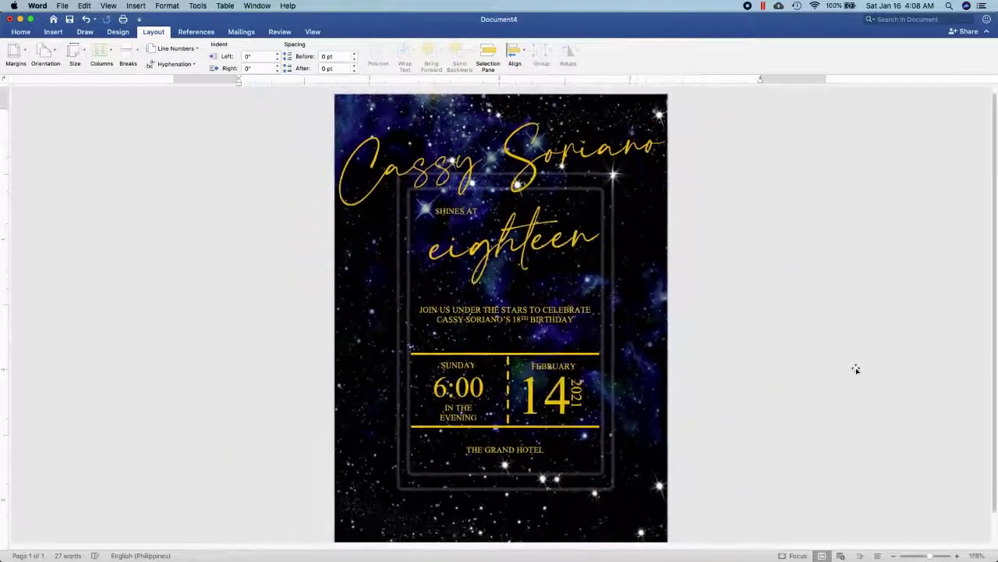
pyautogui.scroll(-1, 855, 369)
pyautogui.scroll(-1, 856, 369)
pyautogui.scroll(1, 855, 369)
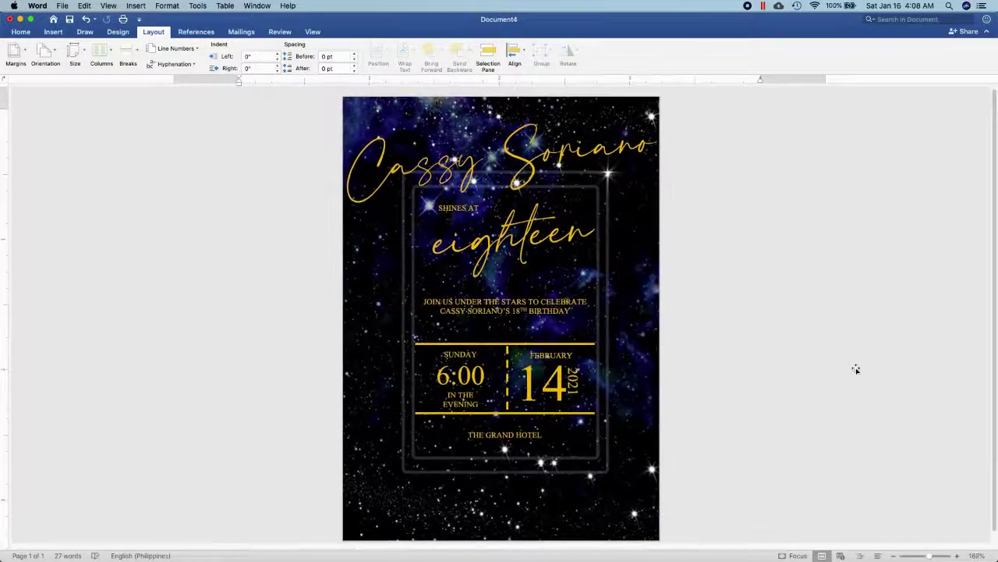